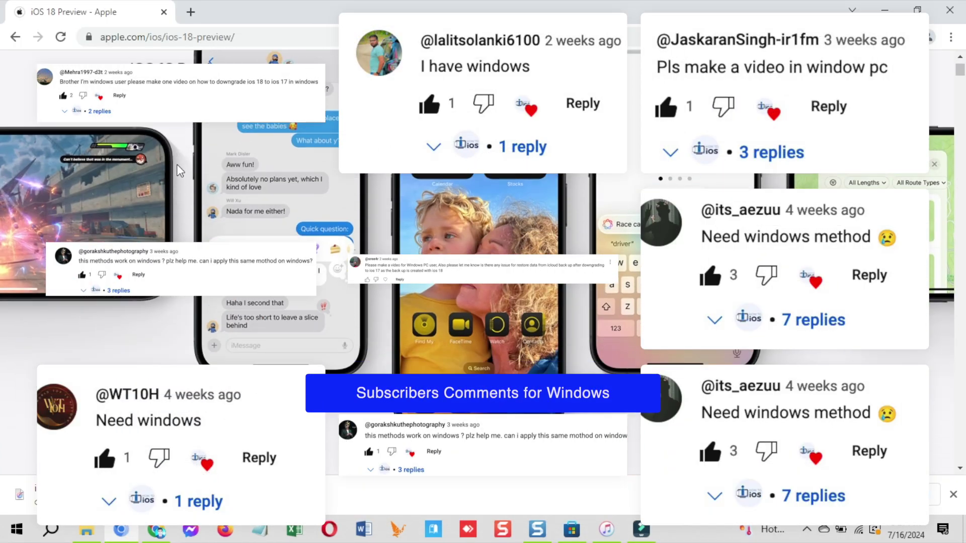
# Look through Apple's iOS 18 Preview page and the iPhone's Beta Updates options under Software Update
pyautogui.scroll(-3, 177, 171)
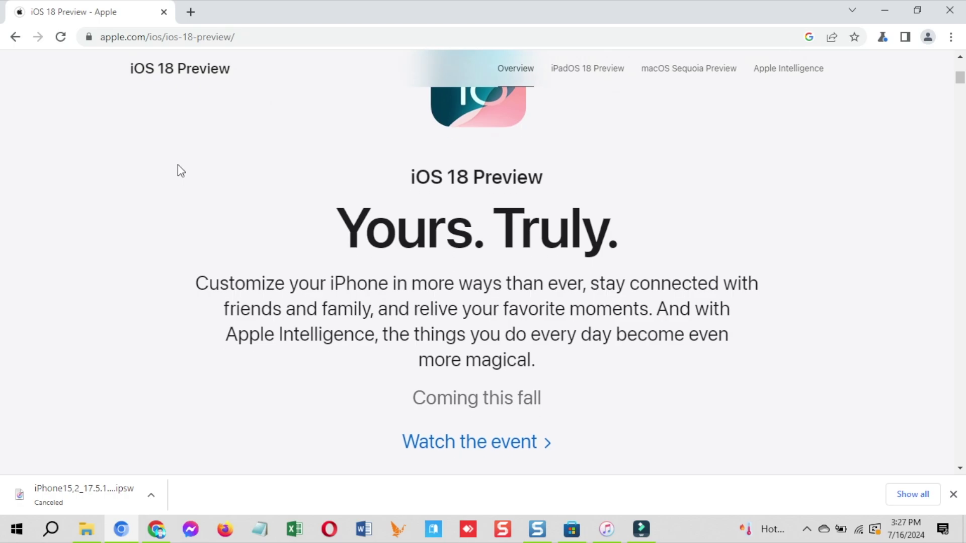
pyautogui.scroll(-10, 178, 166)
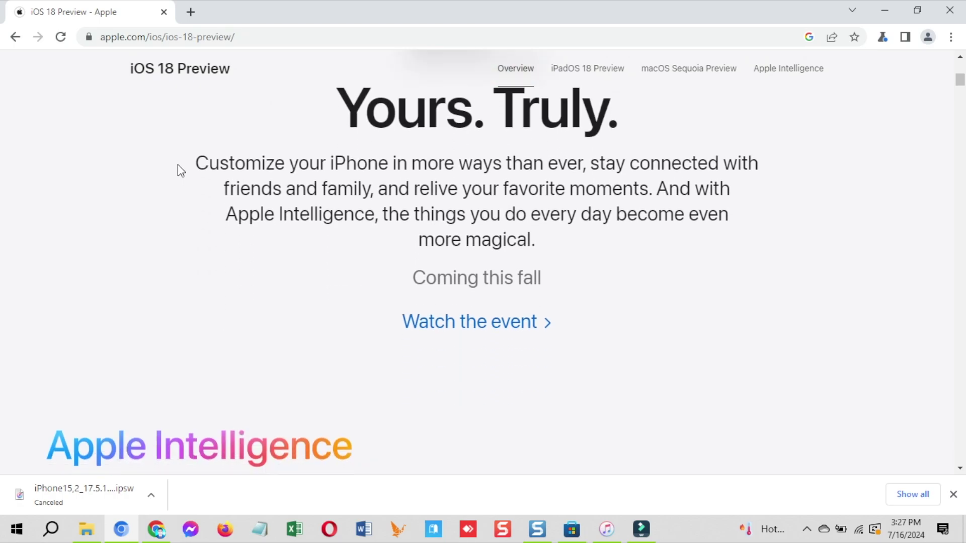
pyautogui.scroll(-10, 177, 165)
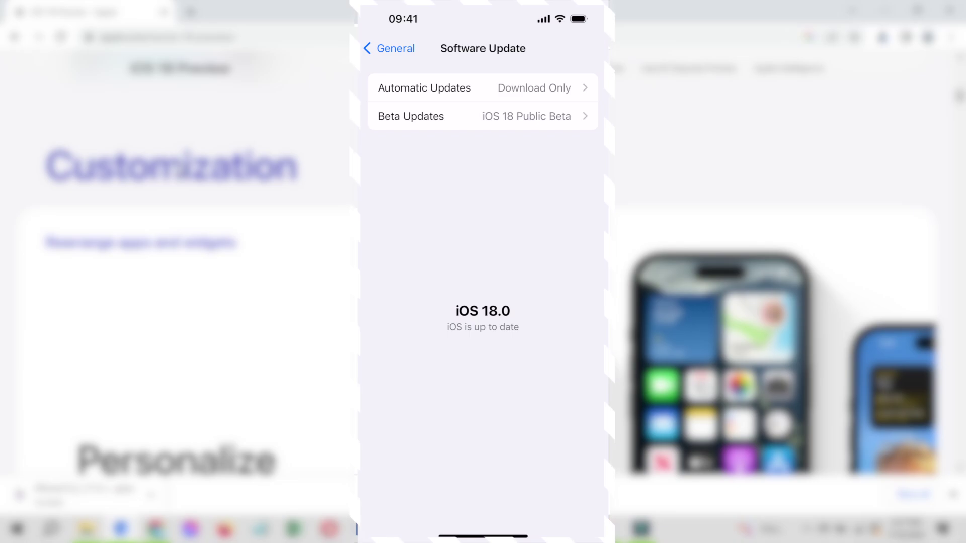
pyautogui.click(483, 116)
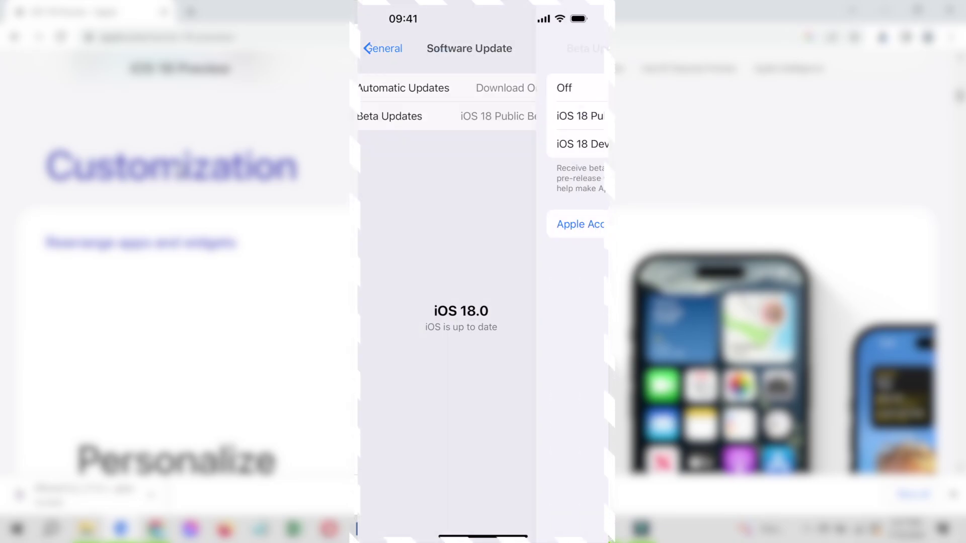
pyautogui.click(382, 48)
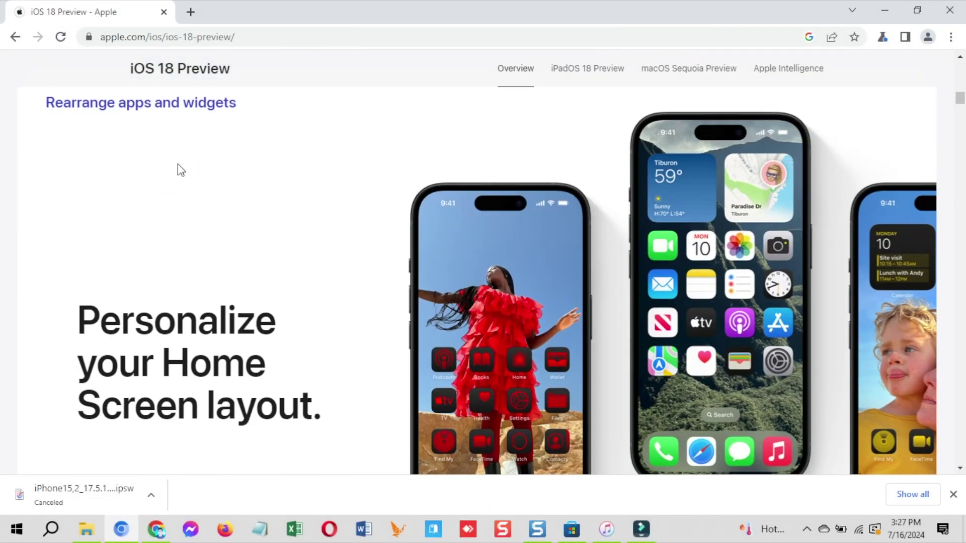
pyautogui.scroll(20, 180, 170)
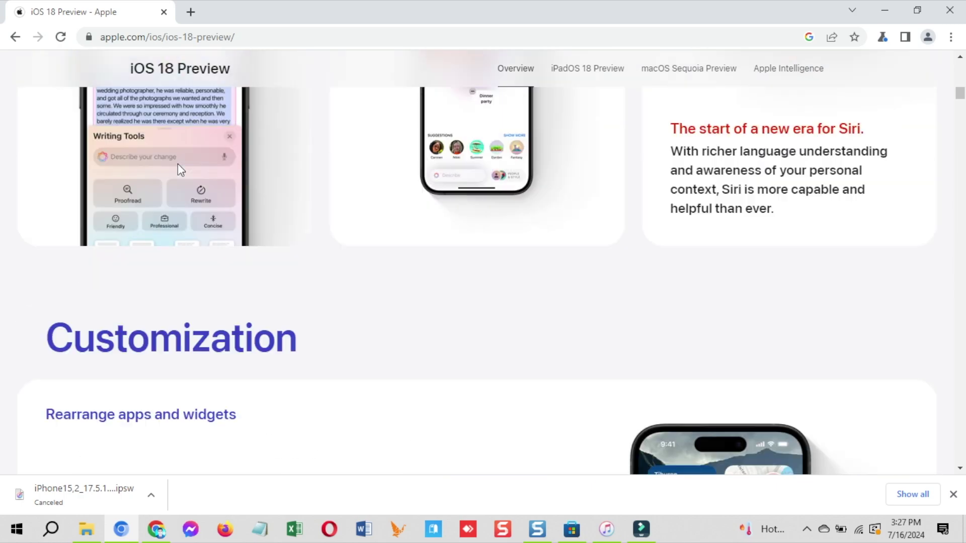
pyautogui.scroll(7, 177, 165)
pyautogui.scroll(-2, 177, 165)
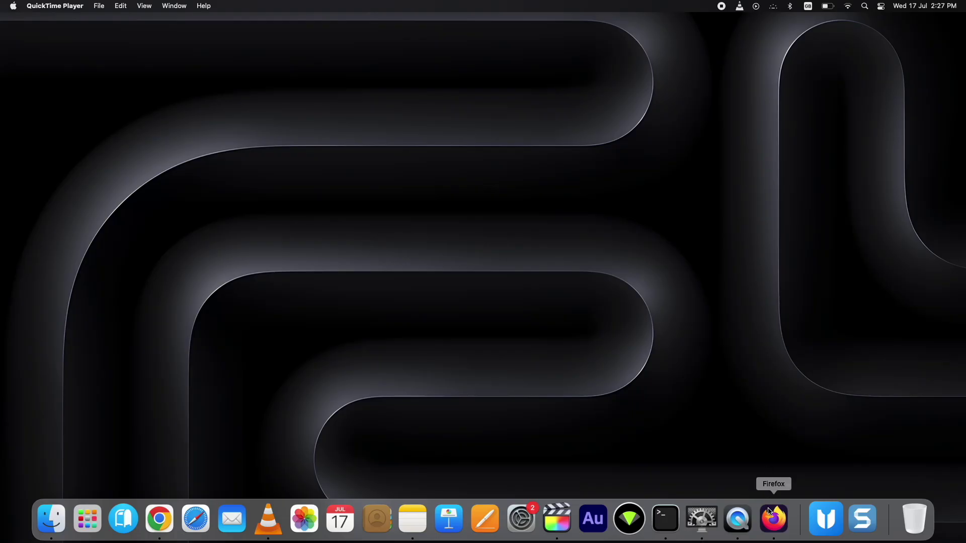
pyautogui.click(769, 511)
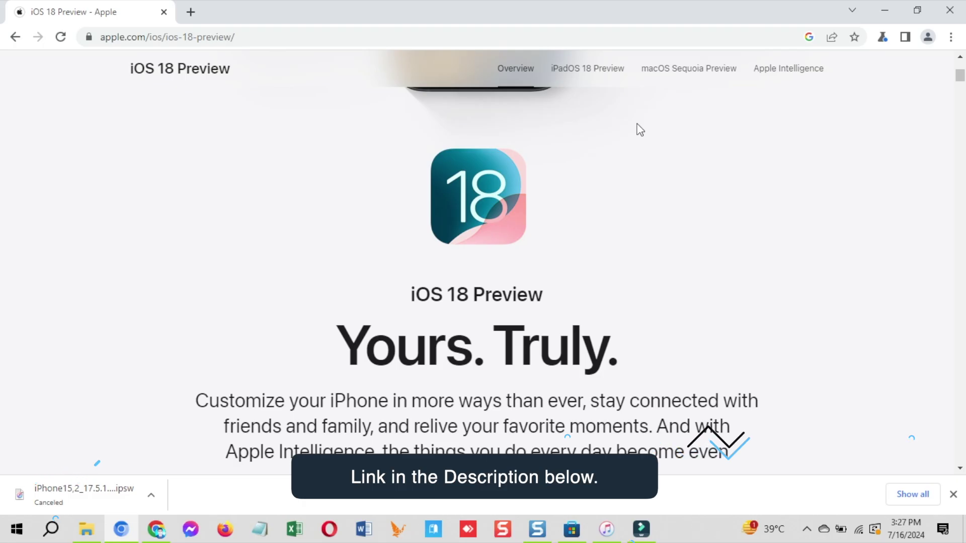
# Switch to File Explorer and select the iPhone15,2_17.5.1_21F90_Restore.ipsw file in the Downgrade iOS 18 folder
pyautogui.click(884, 9)
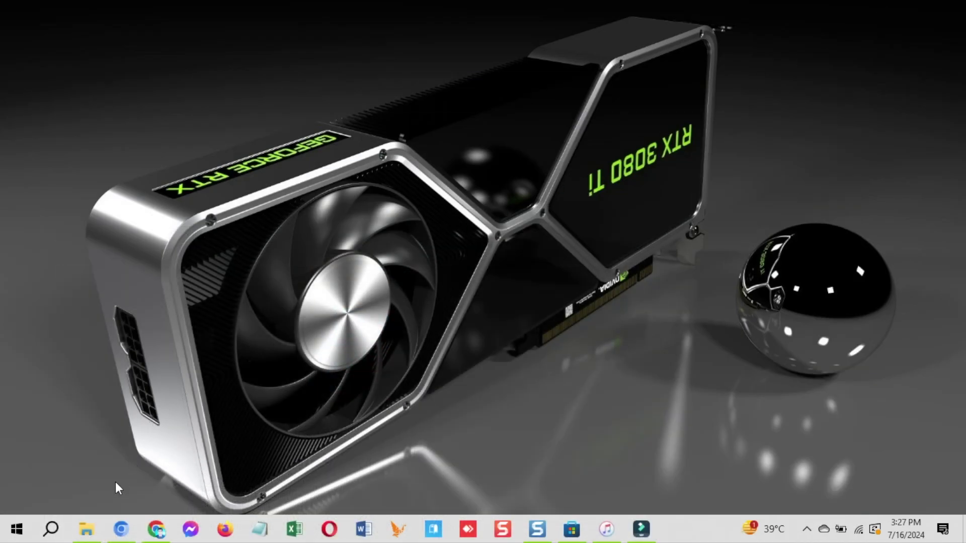
pyautogui.click(86, 532)
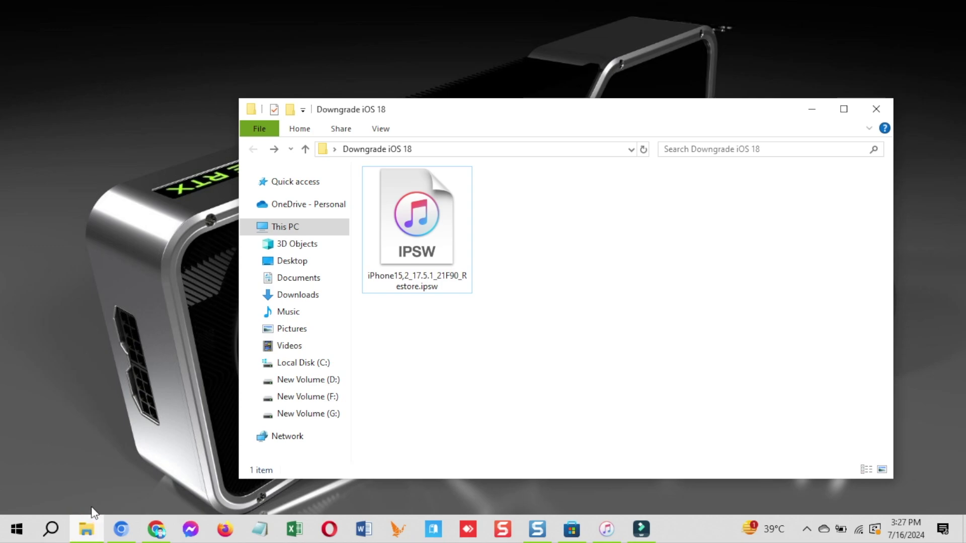
pyautogui.click(617, 260)
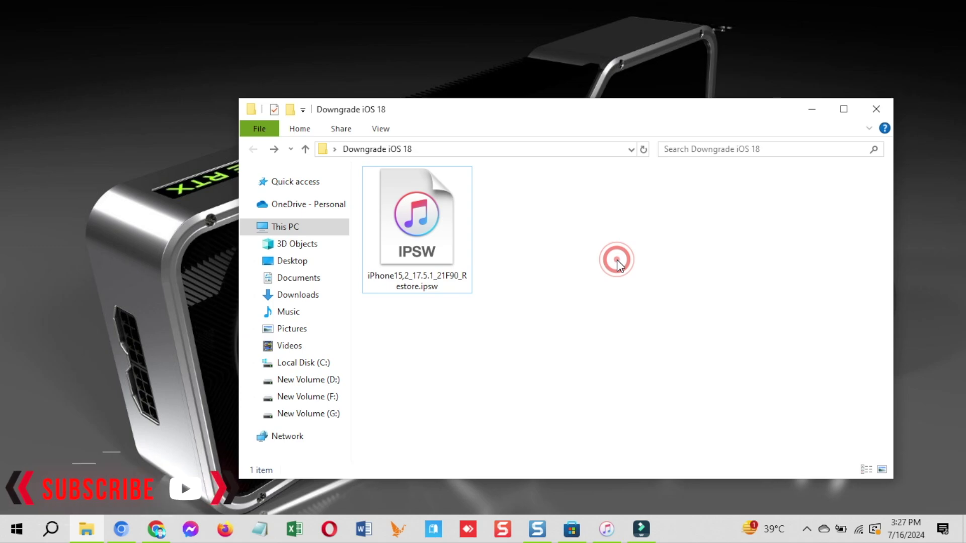
pyautogui.click(618, 259)
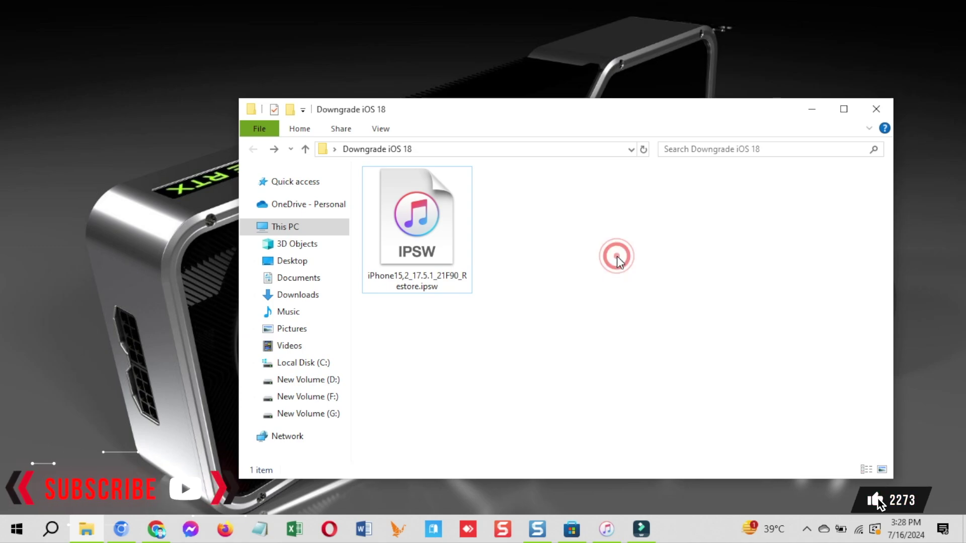
pyautogui.click(392, 221)
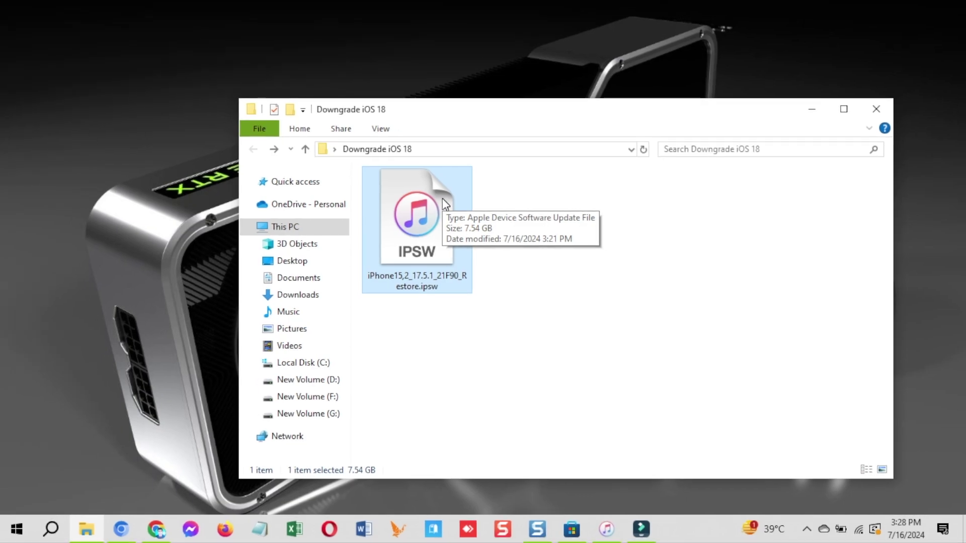
# Bring up iTunes to check that it is installed, and minimize it and the Downgrade iOS 18 folder
pyautogui.click(608, 529)
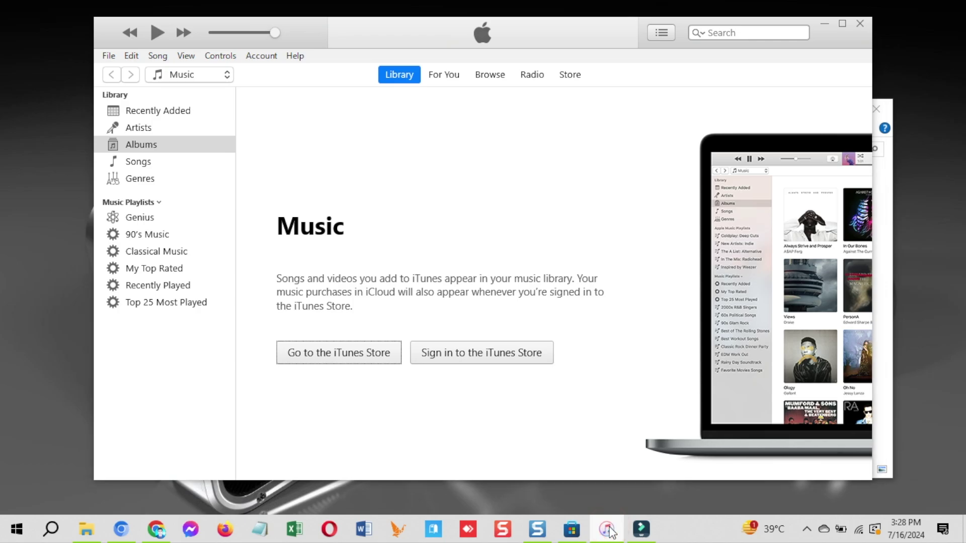
pyautogui.click(608, 528)
pyautogui.click(591, 310)
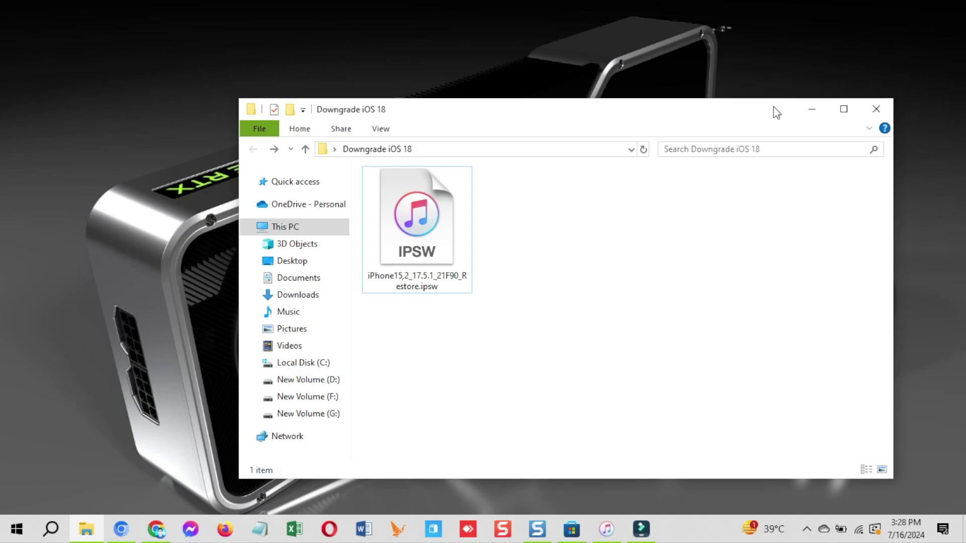
pyautogui.click(811, 109)
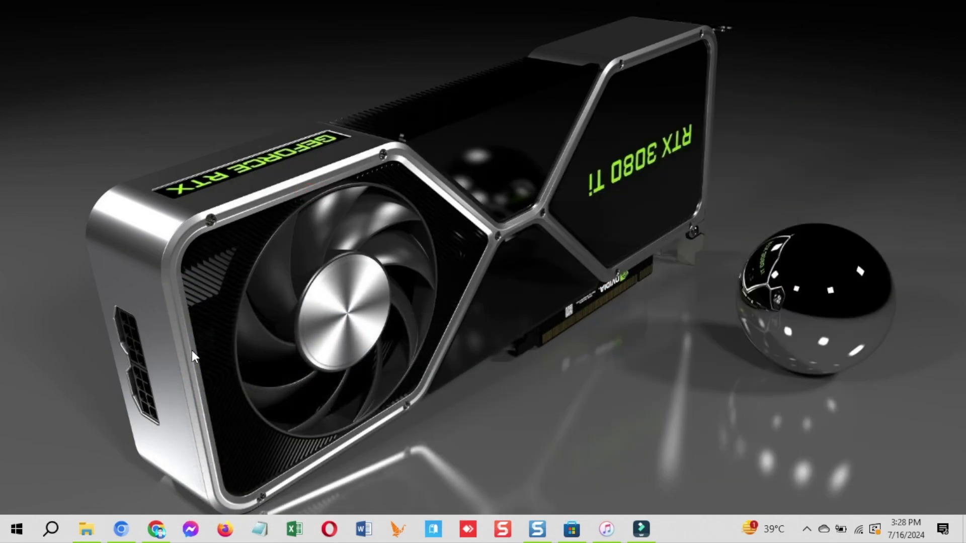
# Switch to the Chromium browser and open the ipsw.me site in a new tab
pyautogui.click(121, 529)
pyautogui.click(216, 14)
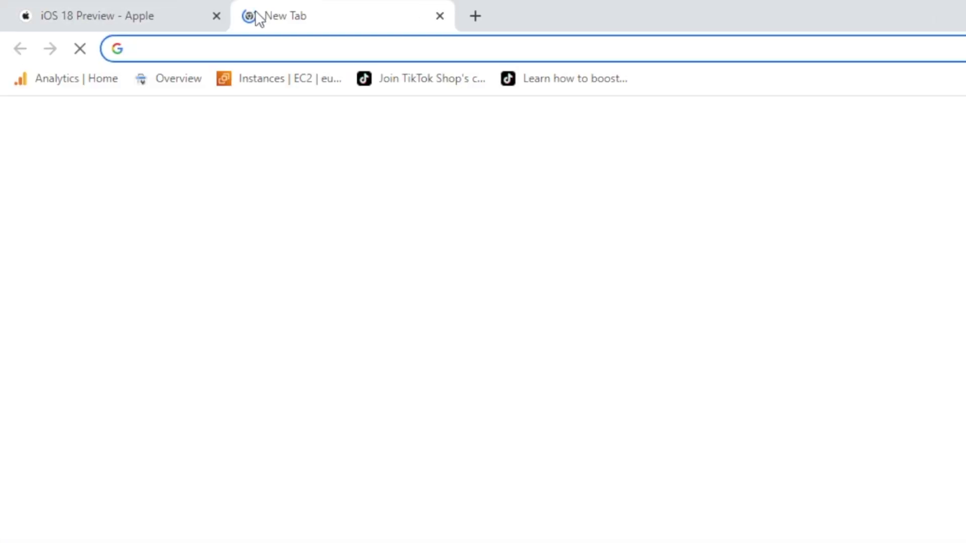
pyautogui.write('ip')
pyautogui.press('Return')
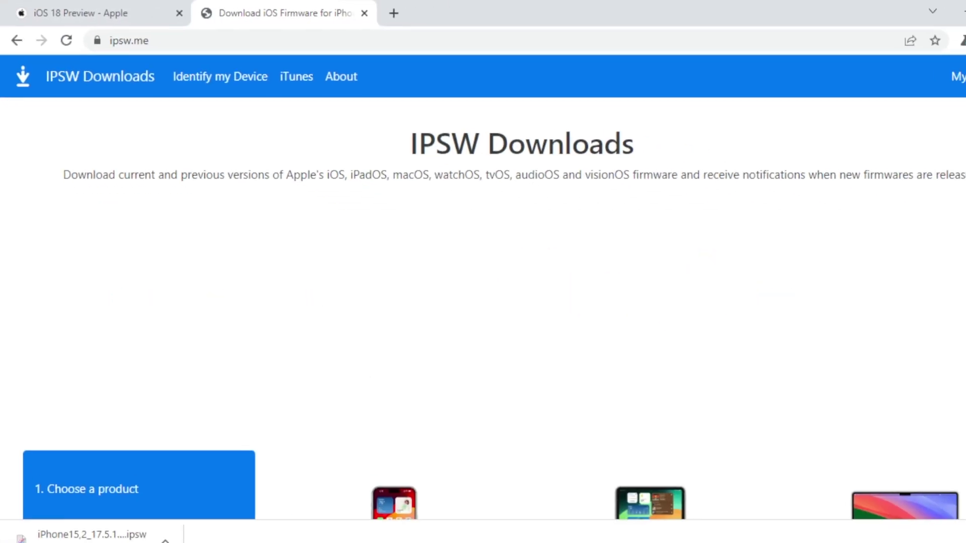
# Choose iPhone as the product and iPhone 14 Pro as the model, dismissing the advertisement in between
pyautogui.scroll(-5, 377, 264)
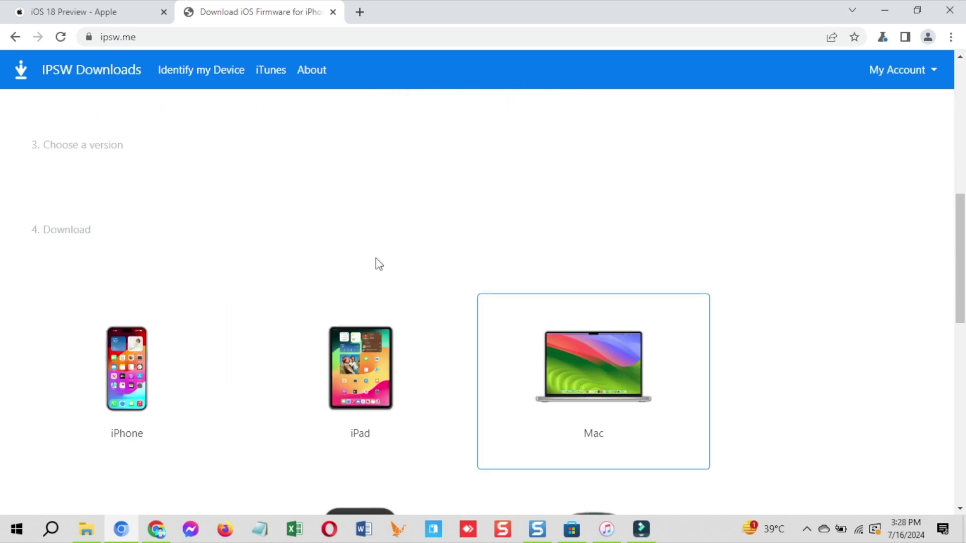
pyautogui.scroll(-2, 379, 264)
pyautogui.click(128, 264)
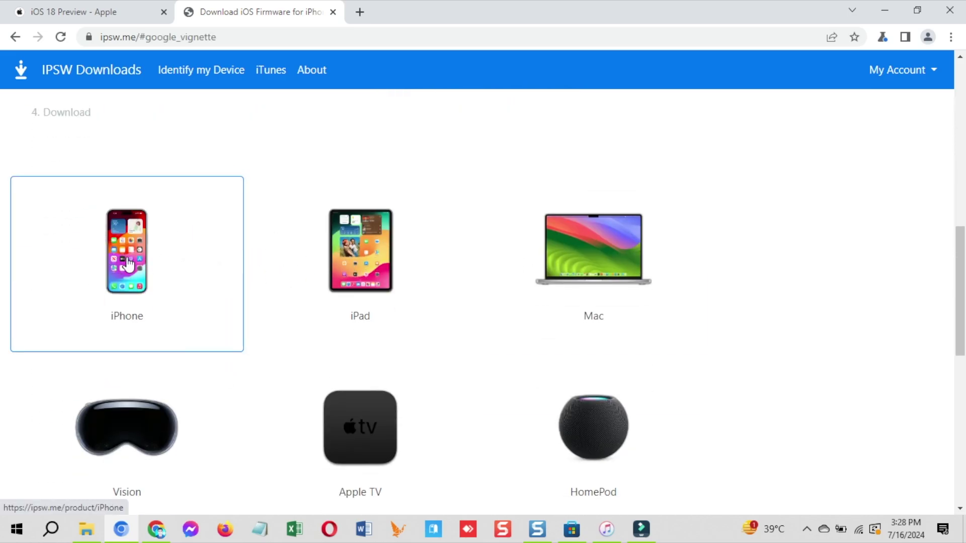
pyautogui.click(815, 191)
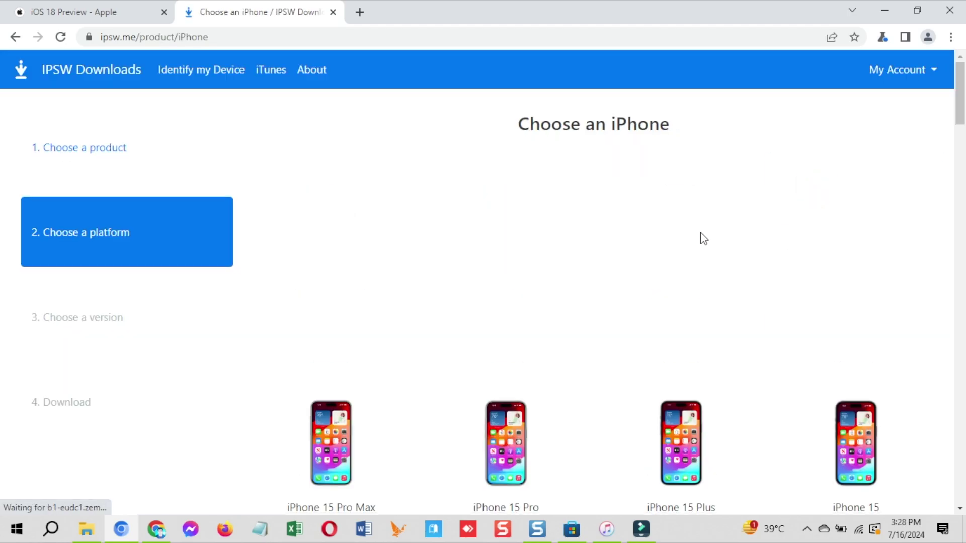
pyautogui.scroll(-4, 703, 239)
pyautogui.click(495, 381)
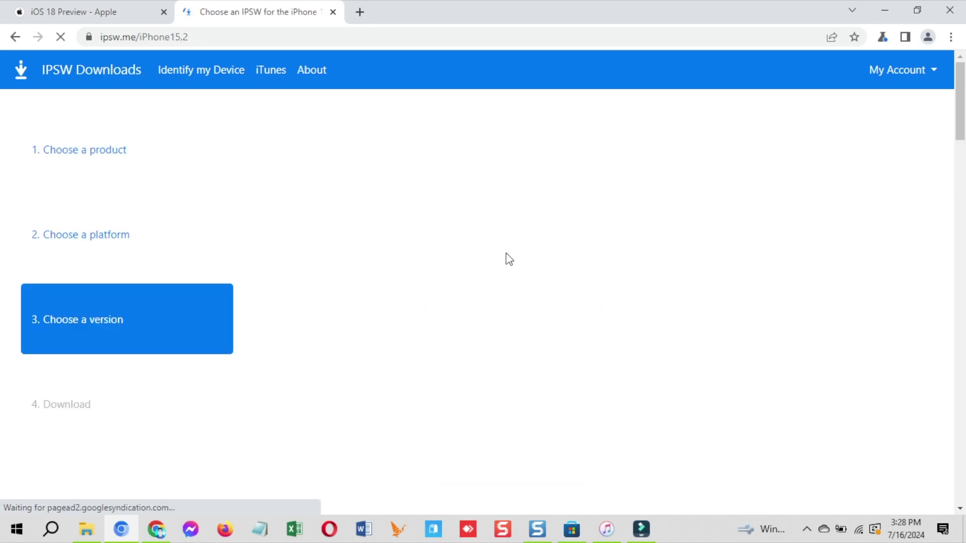
# Choose the signed iOS 17.5.1 (21F90) firmware for the iPhone 14 Pro and start downloading it
pyautogui.scroll(-5, 522, 255)
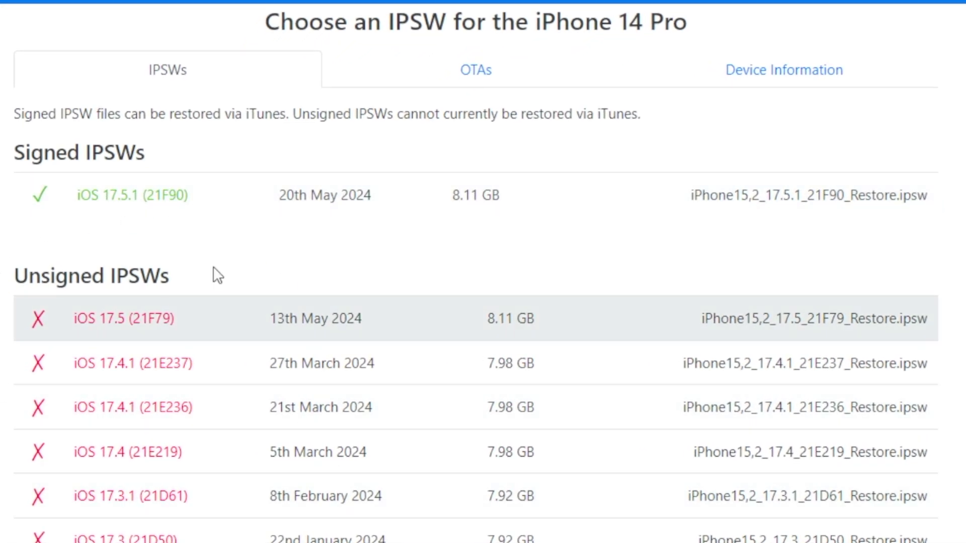
pyautogui.click(131, 196)
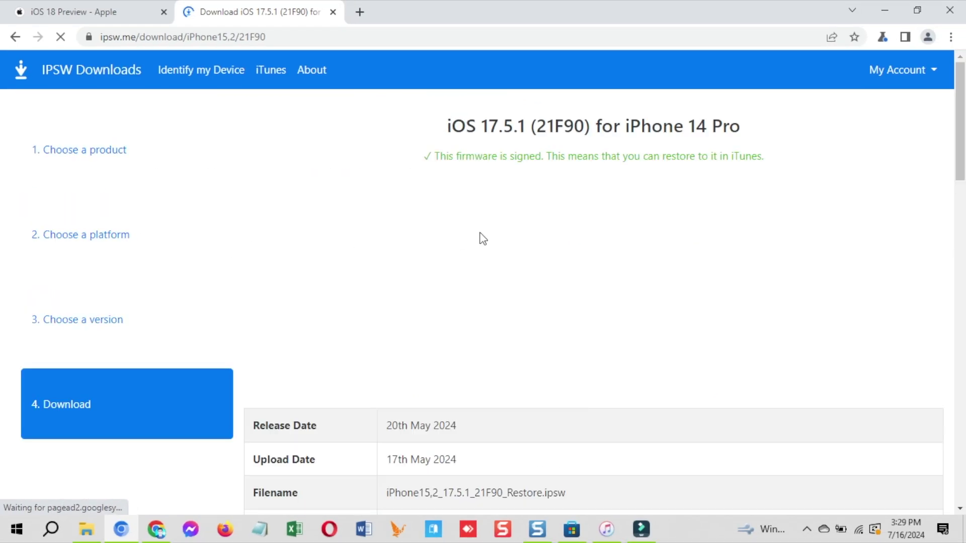
pyautogui.scroll(-6, 481, 234)
pyautogui.click(597, 389)
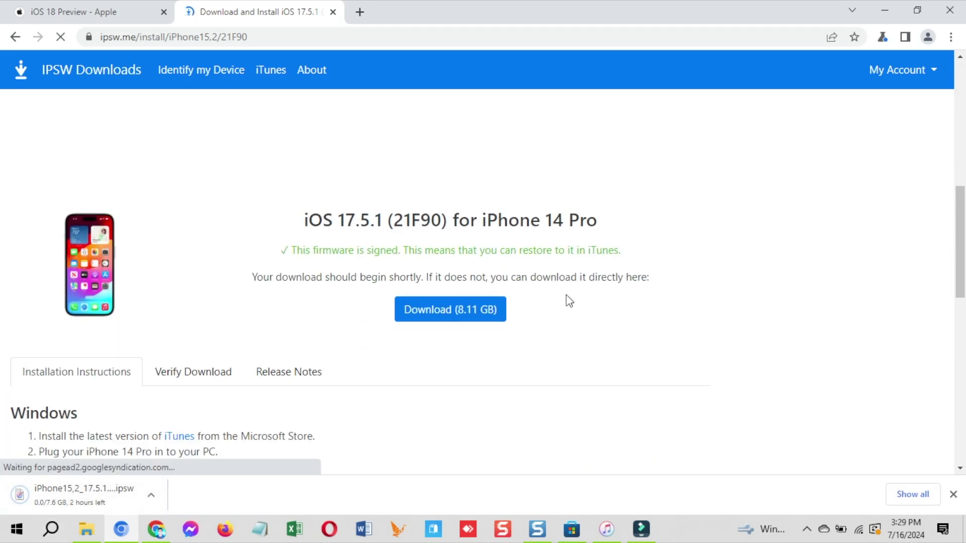
# Cancel the running IPSW download and minimize the browser
pyautogui.rightClick(71, 496)
pyautogui.click(75, 487)
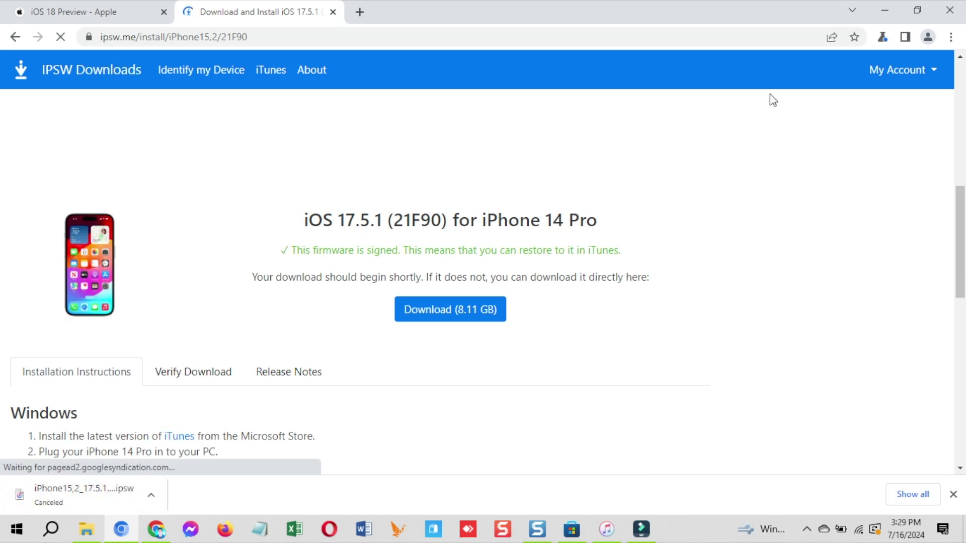
pyautogui.click(878, 13)
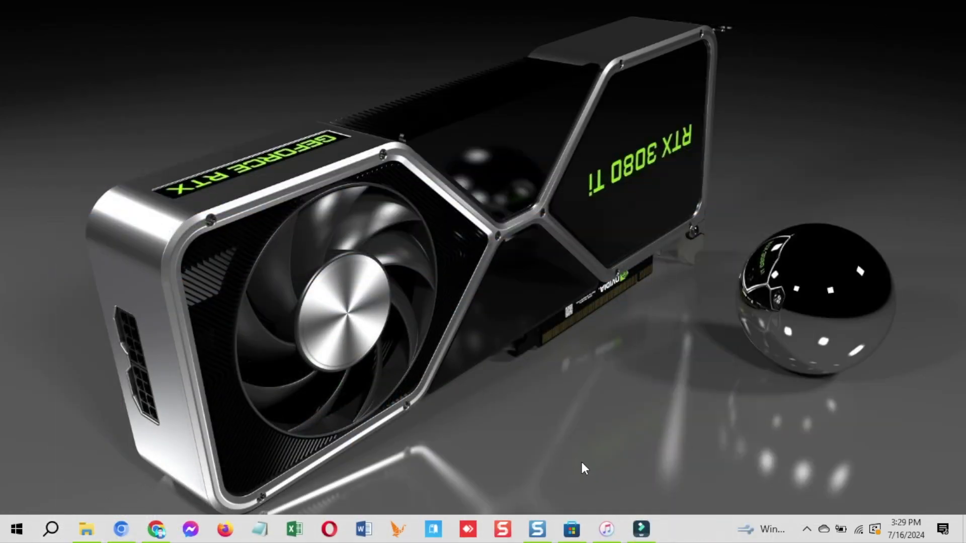
# Check the installed iTunes briefly, and switch to Microsoft Store to open the iTunes app page
pyautogui.click(617, 530)
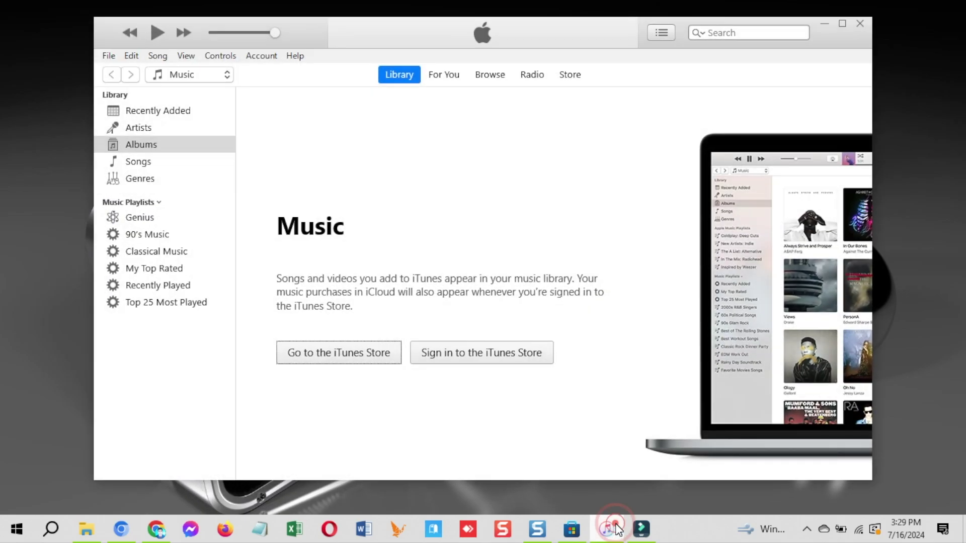
pyautogui.click(617, 530)
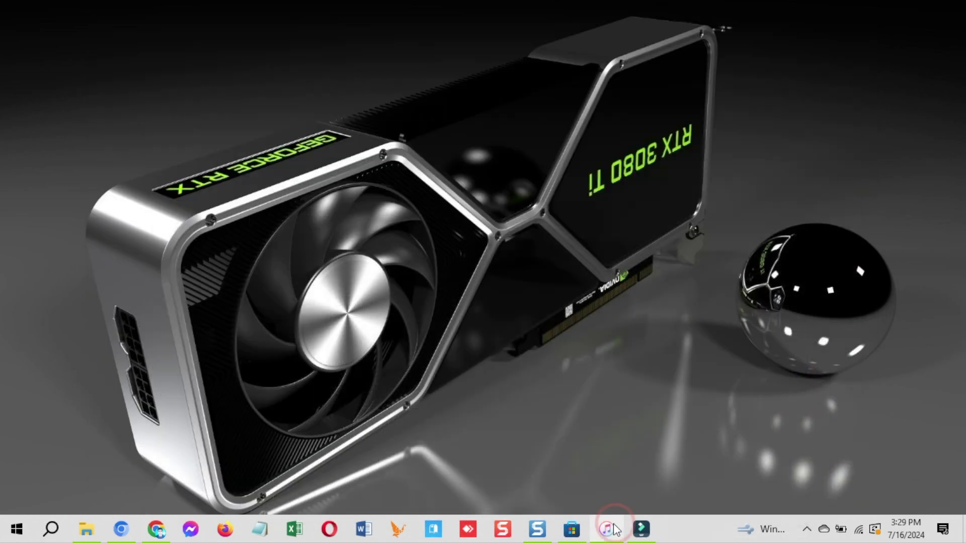
pyautogui.click(572, 529)
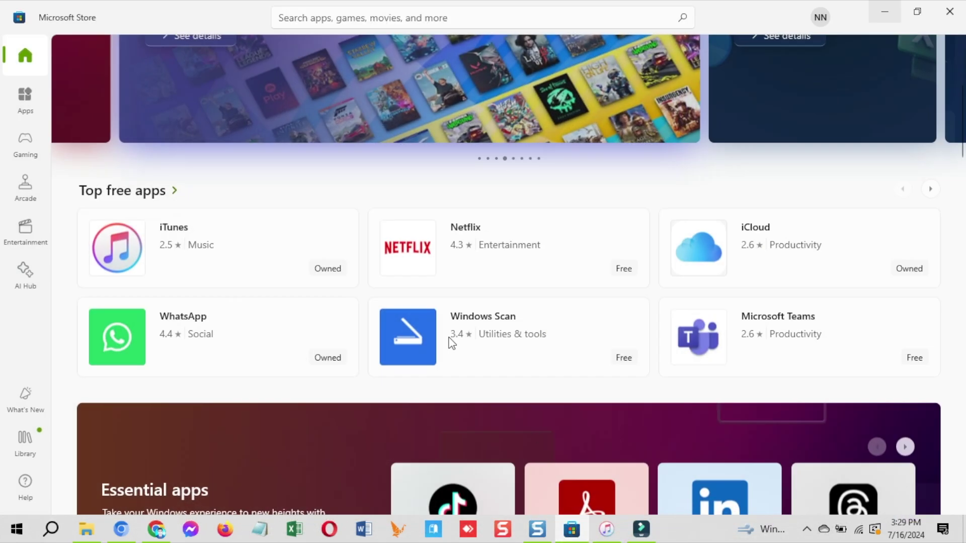
pyautogui.click(173, 241)
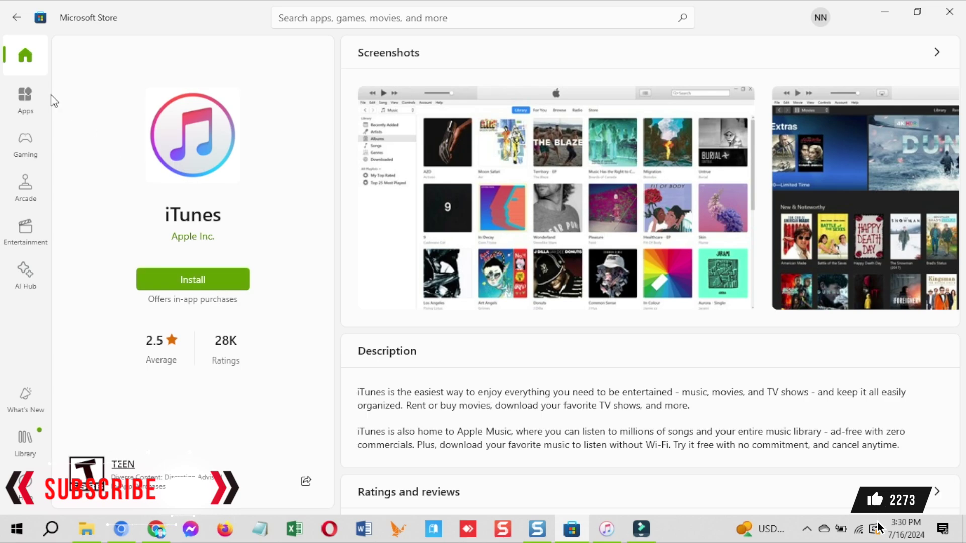
# Close the iTunes window and open the Windows Control Panel
pyautogui.click(606, 530)
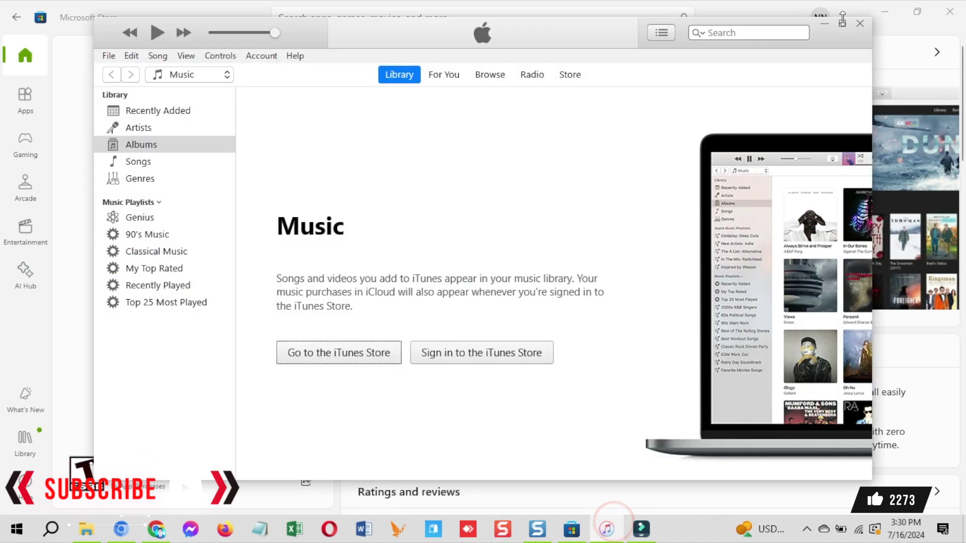
pyautogui.click(856, 27)
pyautogui.click(18, 530)
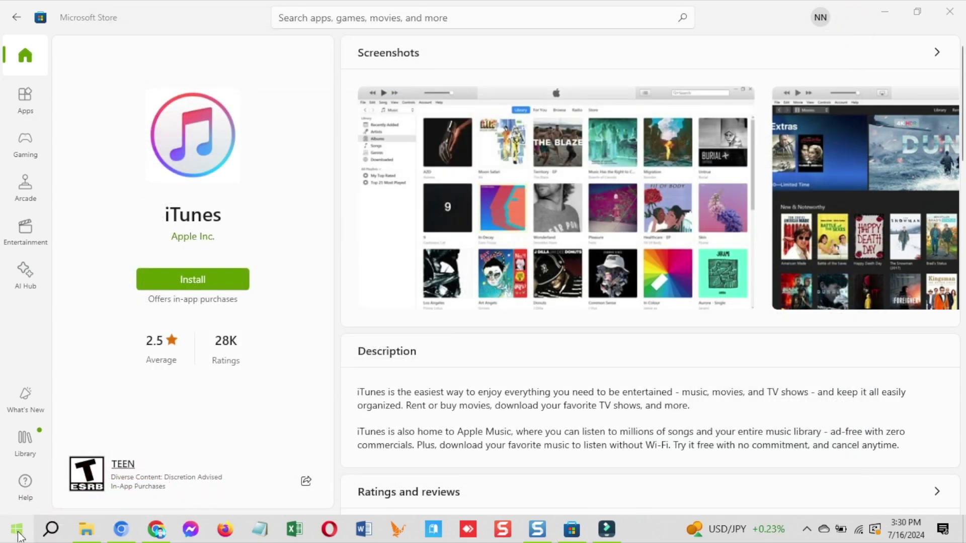
pyautogui.write('con')
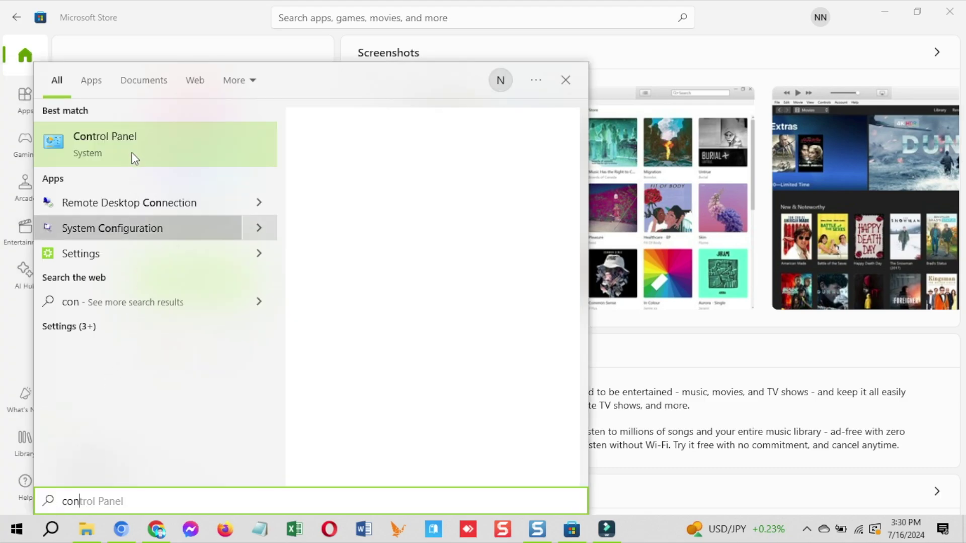
pyautogui.click(131, 149)
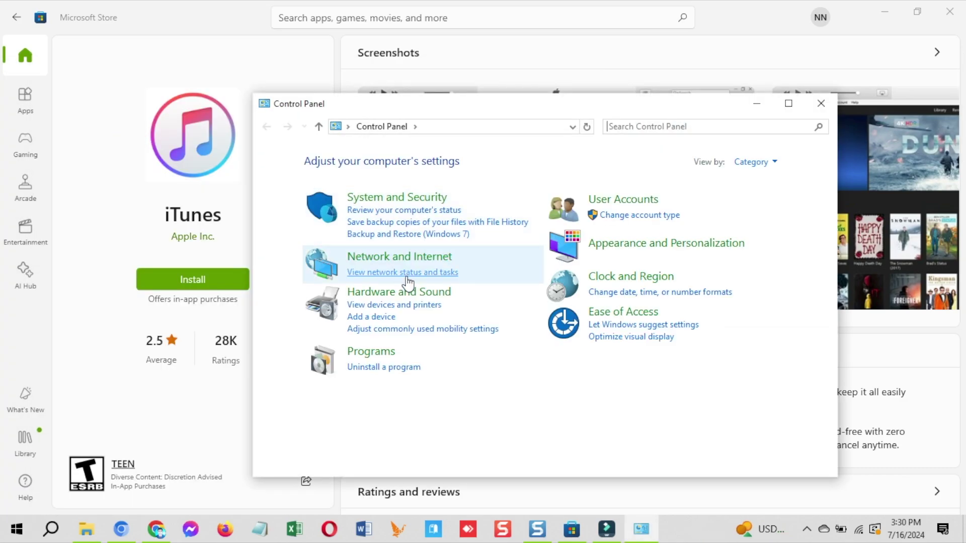
# Find iTunes in the list of installed Windows programs and start uninstalling it
pyautogui.click(384, 367)
pyautogui.click(454, 299)
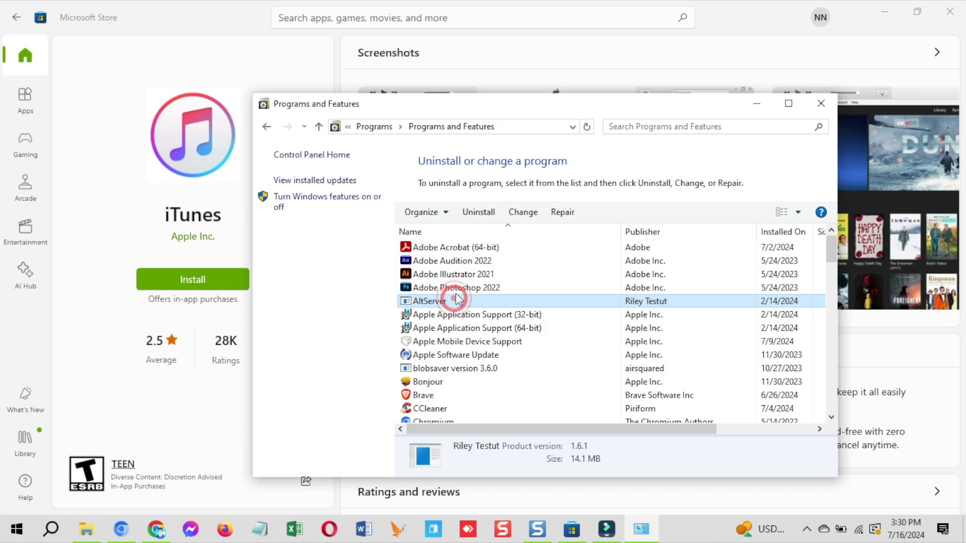
pyautogui.press('i')
pyautogui.click(467, 289)
pyautogui.rightClick(433, 288)
pyautogui.click(418, 295)
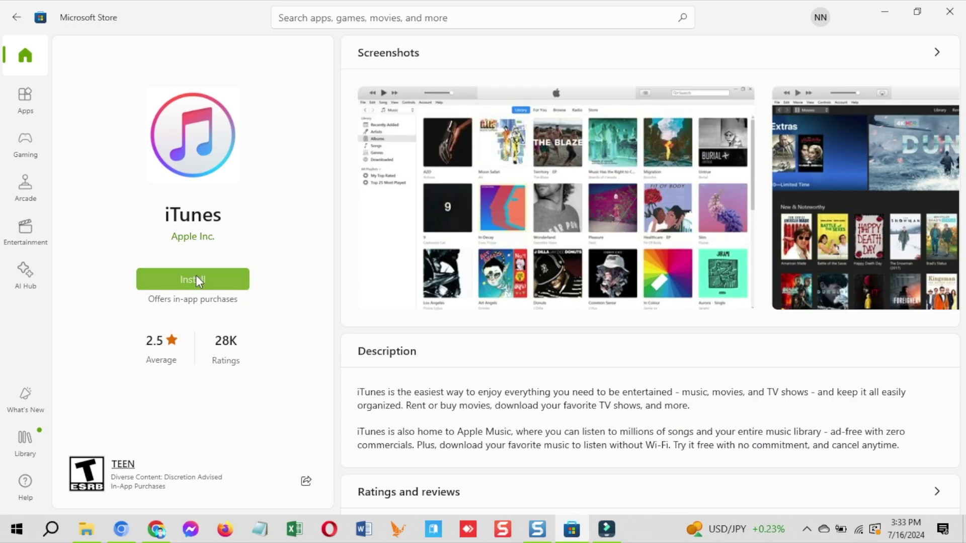
# Install and open iTunes from Microsoft Store, agreeing to remove the previous installation, and close the store
pyautogui.click(194, 276)
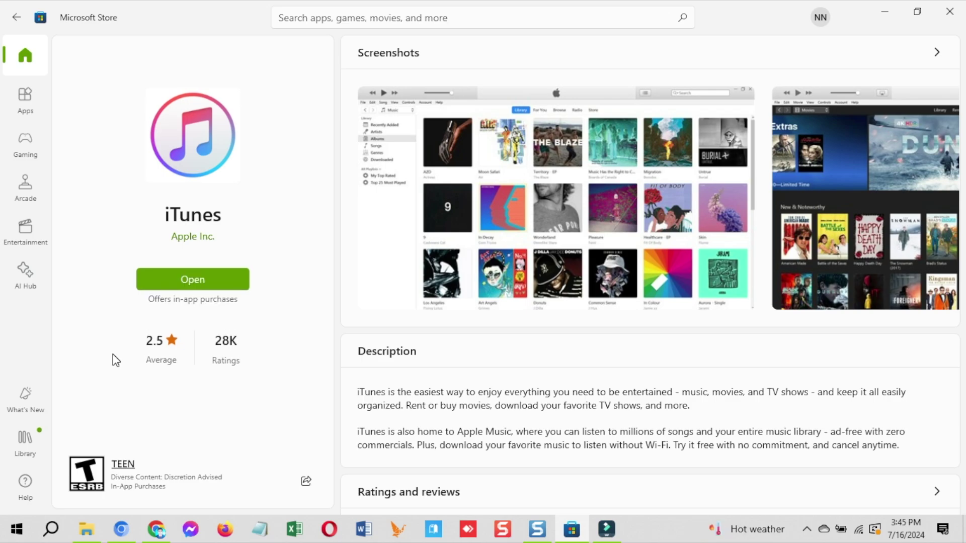
pyautogui.click(190, 279)
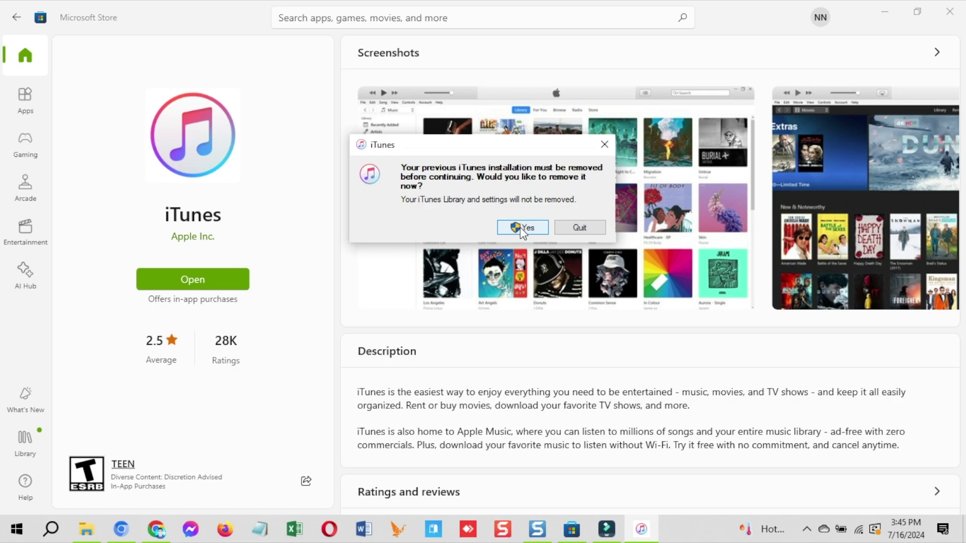
pyautogui.click(527, 229)
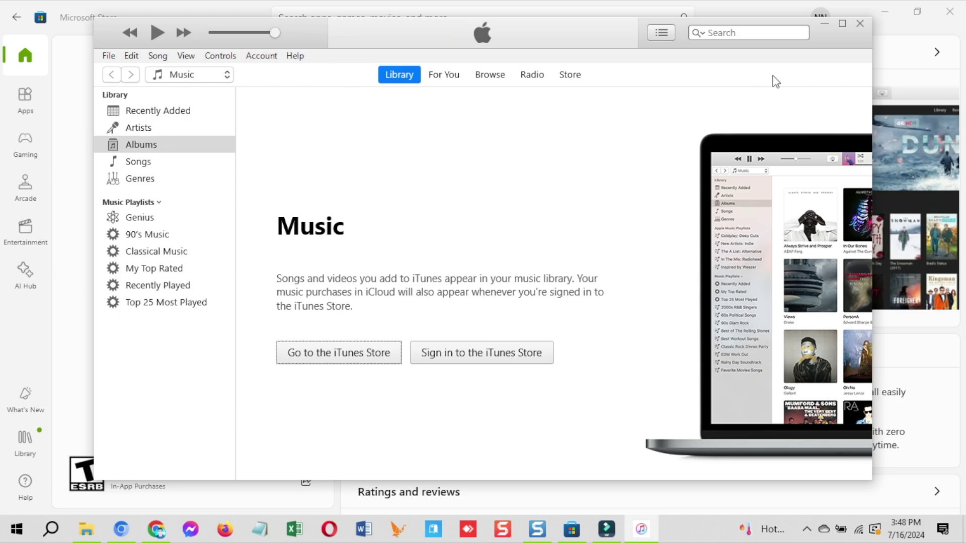
pyautogui.click(826, 25)
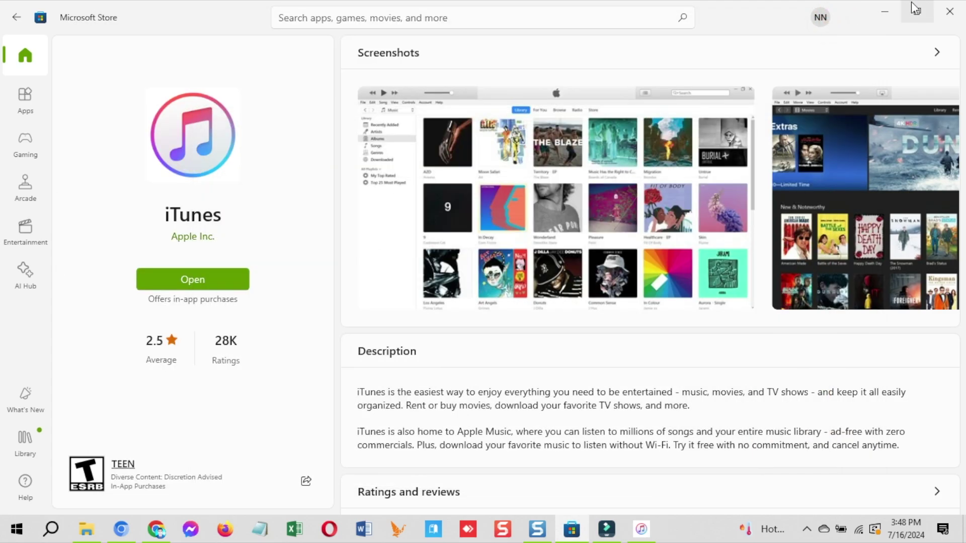
pyautogui.click(950, 11)
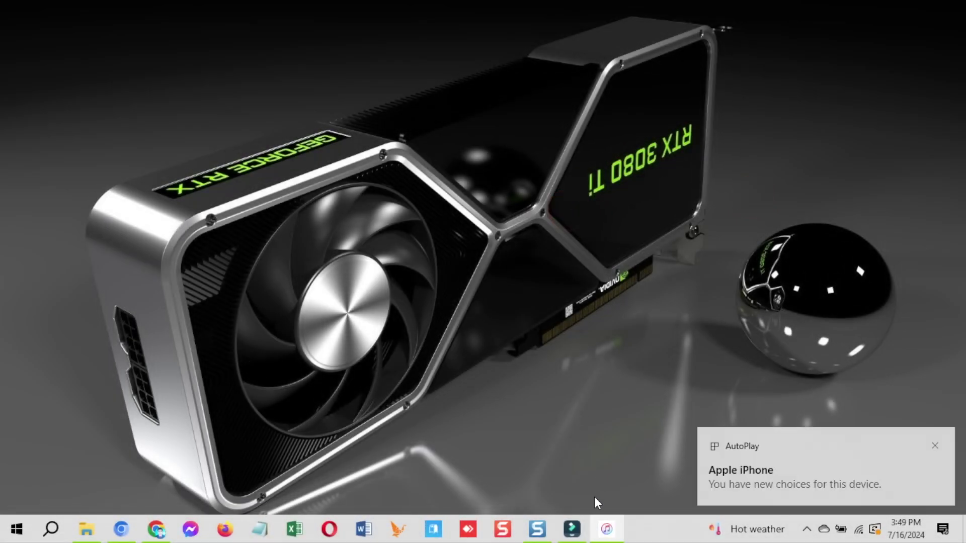
# Switch to iTunes, close the Apple iPhone file window, and open the connected iPhone's summary page
pyautogui.click(607, 528)
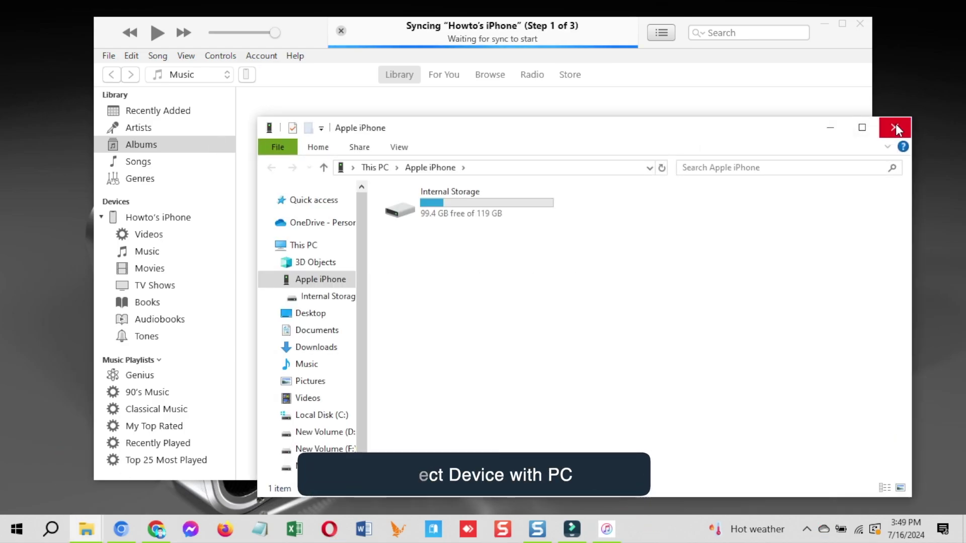
pyautogui.click(895, 128)
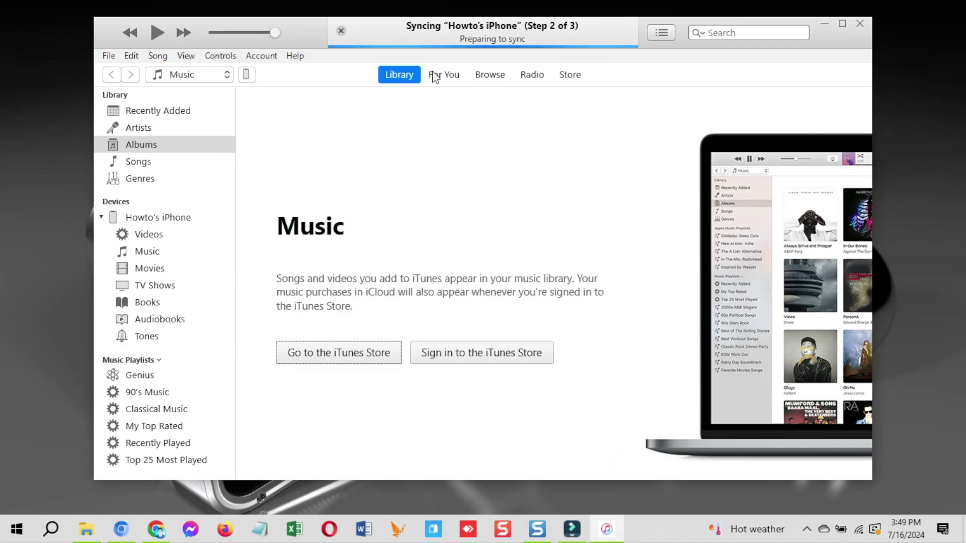
pyautogui.click(246, 74)
pyautogui.click(738, 461)
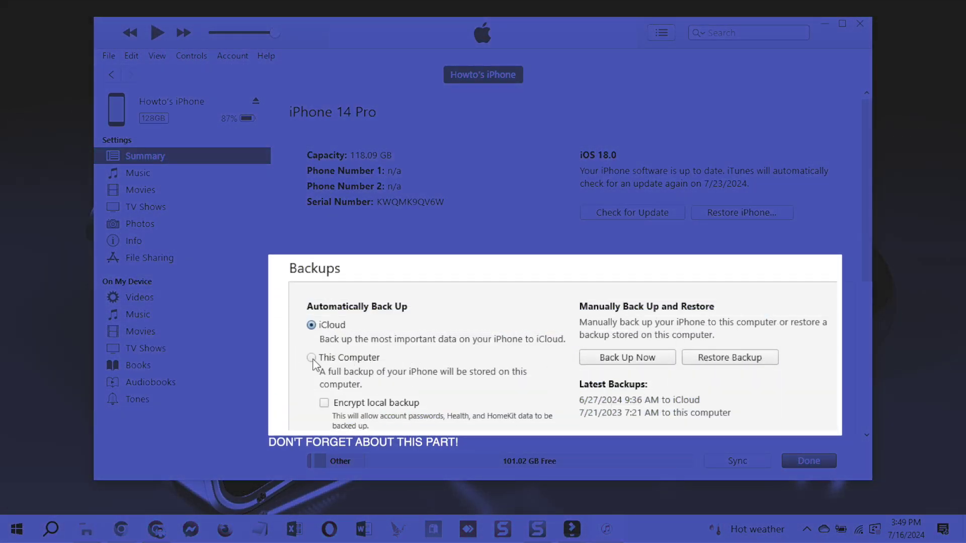
# Set the iPhone's automatic backup location to This Computer and start a manual backup
pyautogui.click(311, 358)
pyautogui.scroll(-1, 322, 352)
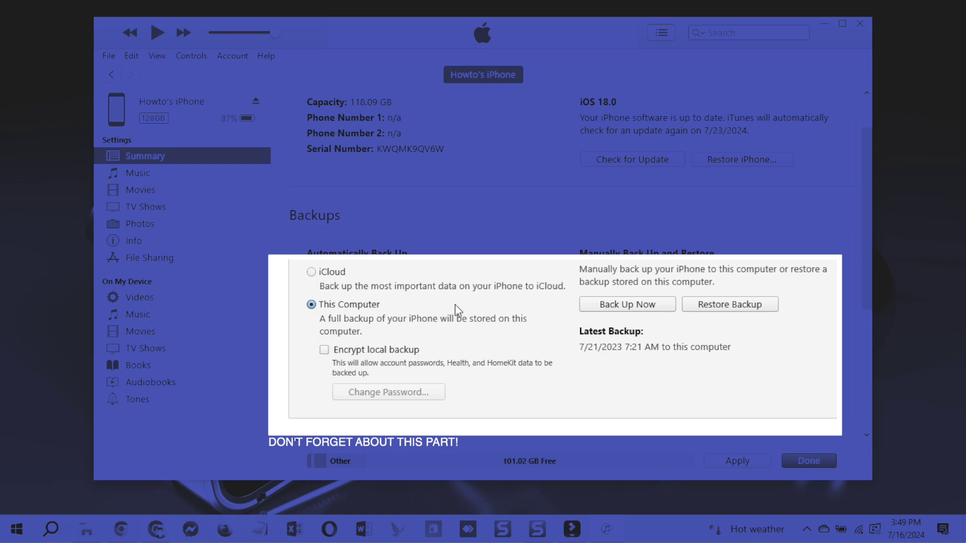
pyautogui.click(628, 306)
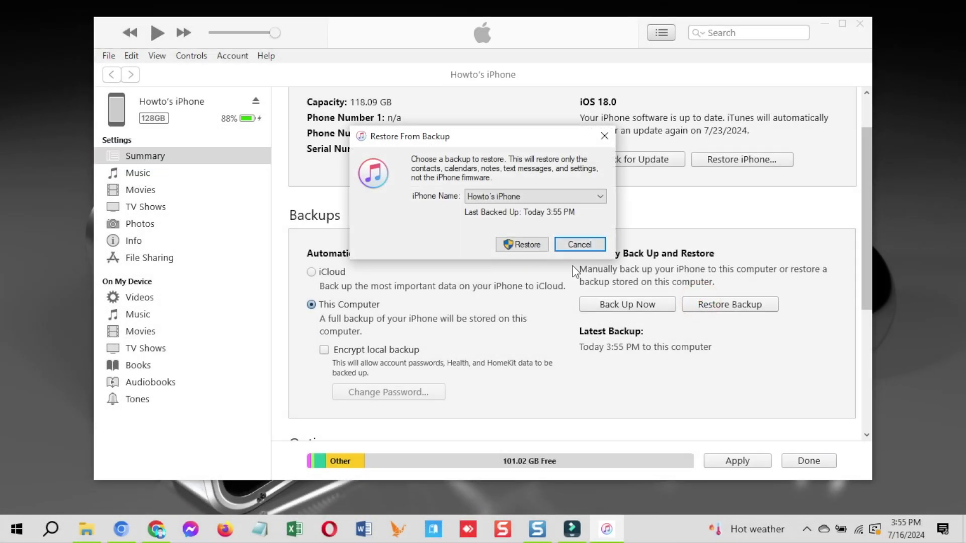
# Review the list of available iPhone backups in the Restore From Backup dialog and cancel the restore
pyautogui.click(522, 197)
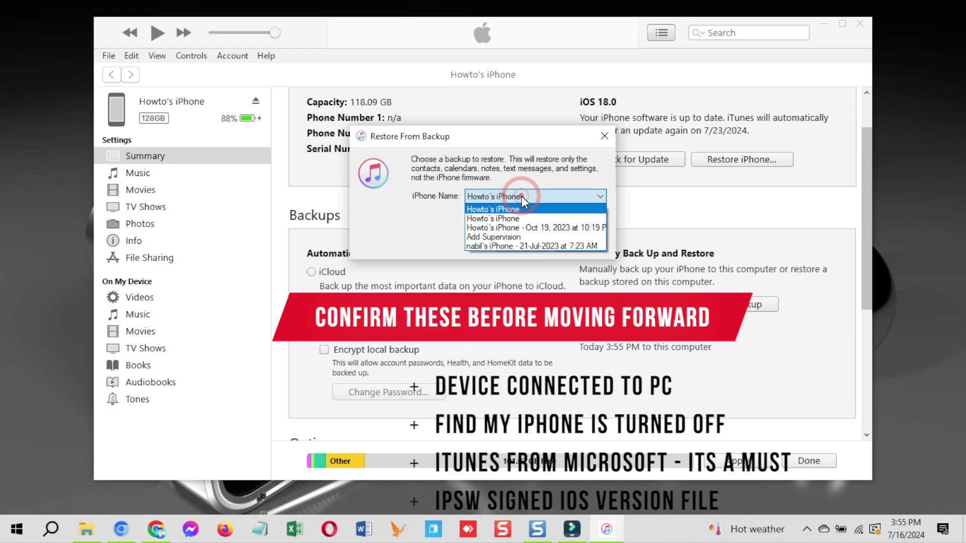
pyautogui.click(521, 196)
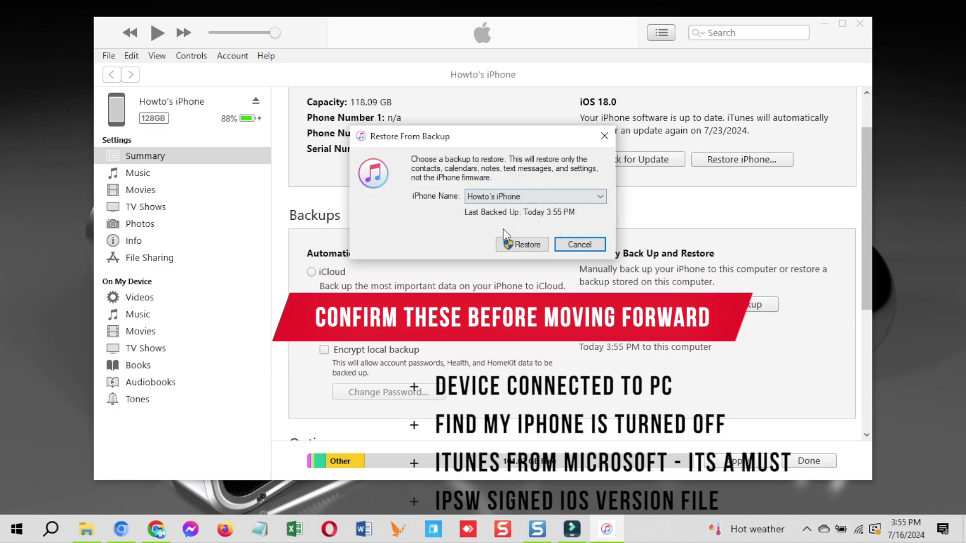
pyautogui.click(575, 246)
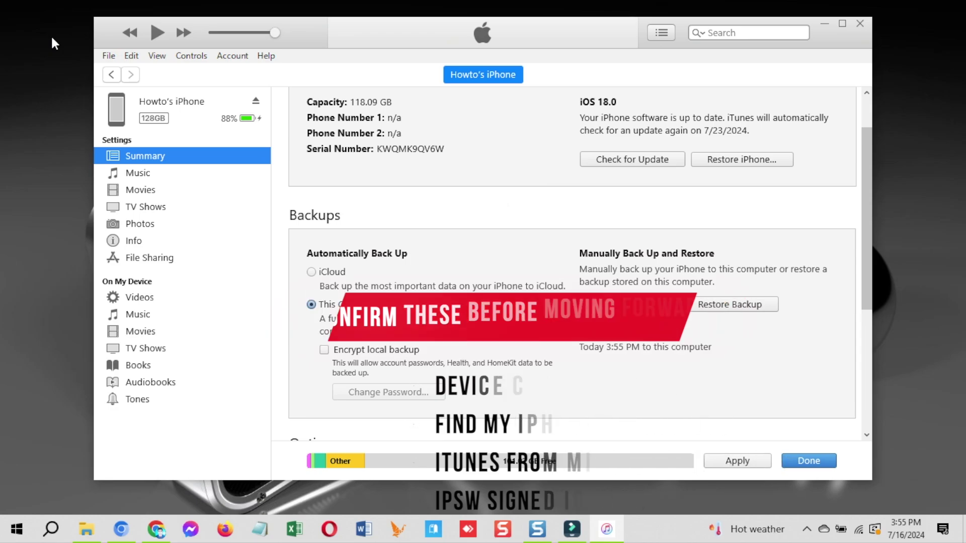
# Choose iPhone15,2_17.5.1_21F90_Restore.ipsw from the desktop folder Downgrade iOS 18 as the firmware for restoring the iPhone
pyautogui.scroll(1, 403, 193)
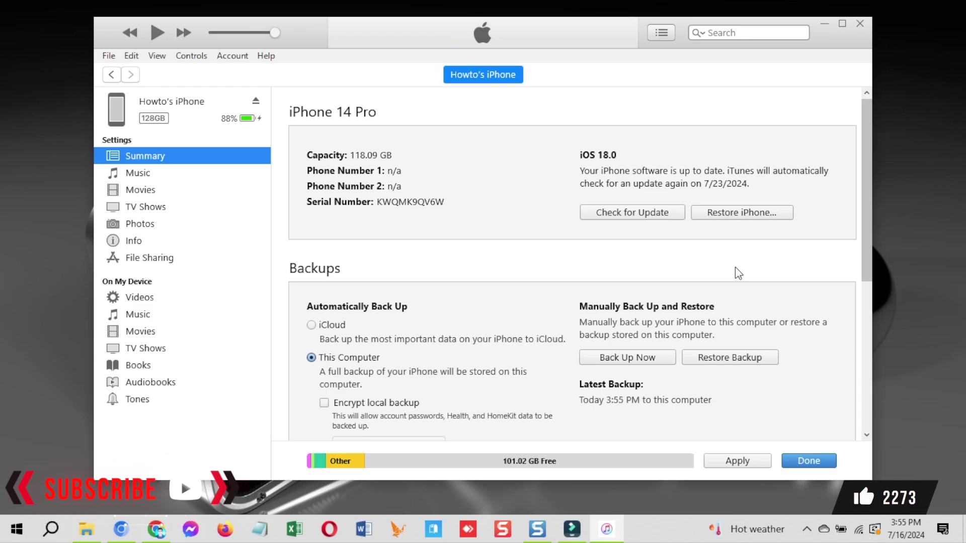
pyautogui.click(747, 212)
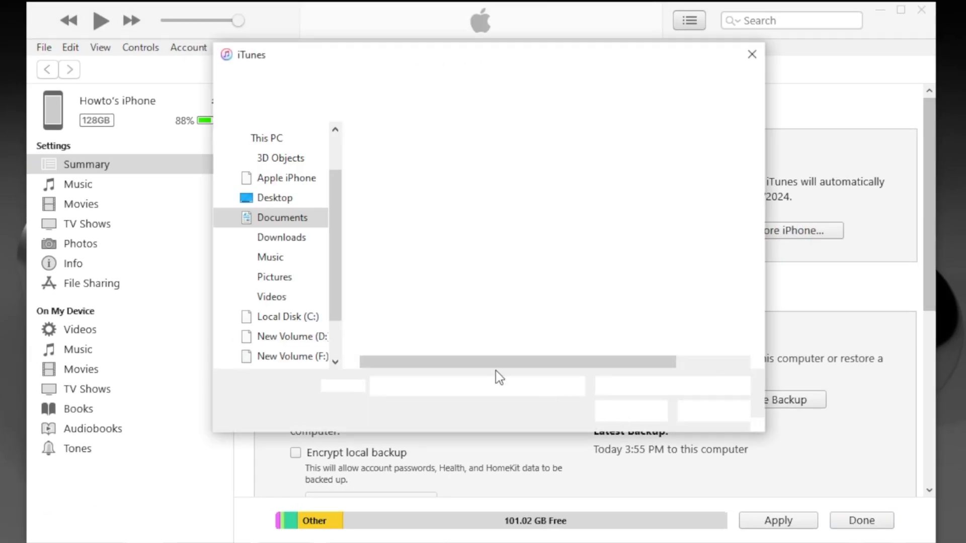
pyautogui.click(263, 197)
pyautogui.scroll(-2, 553, 241)
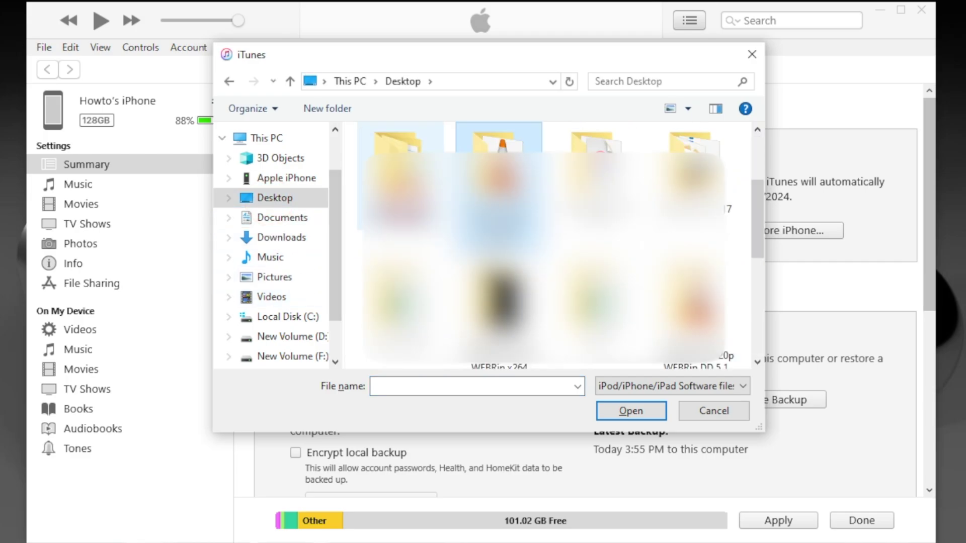
pyautogui.doubleClick(588, 192)
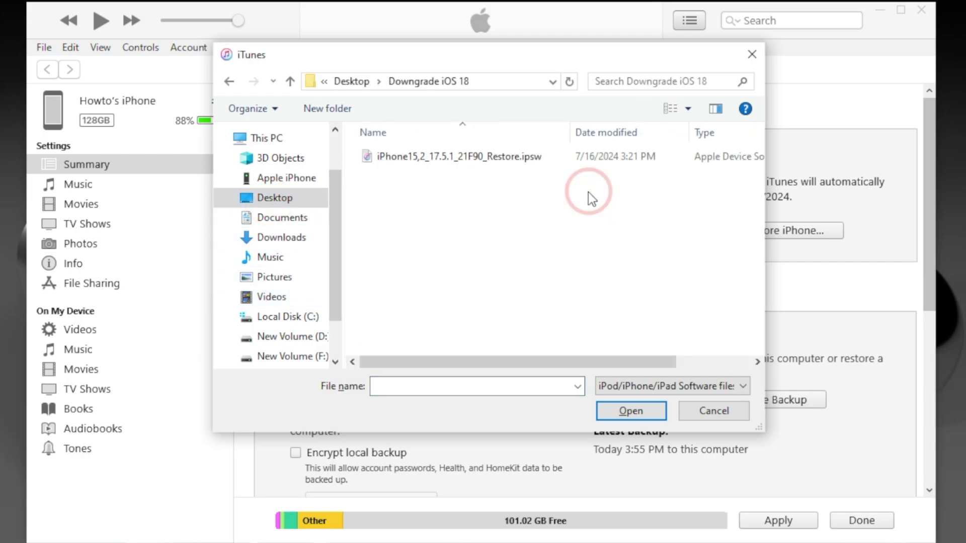
pyautogui.click(432, 156)
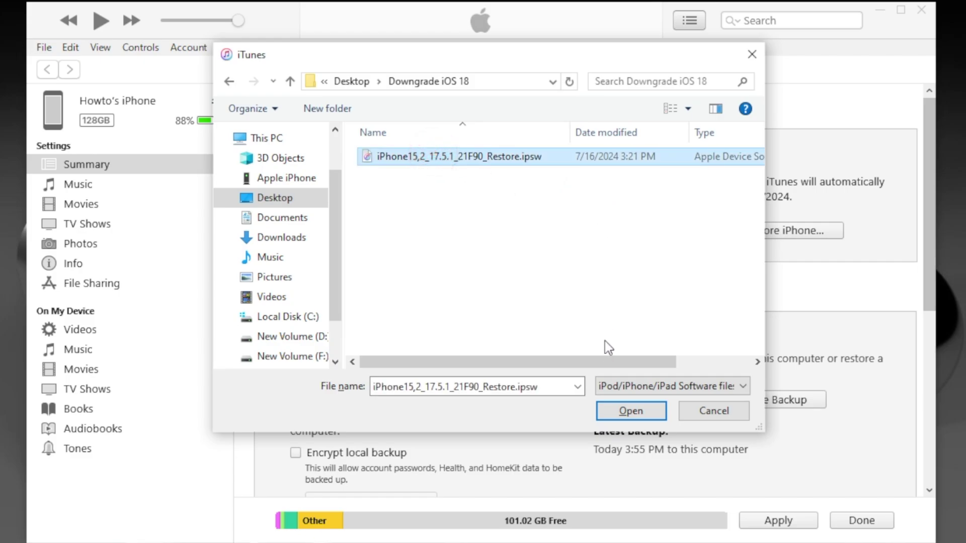
pyautogui.click(630, 411)
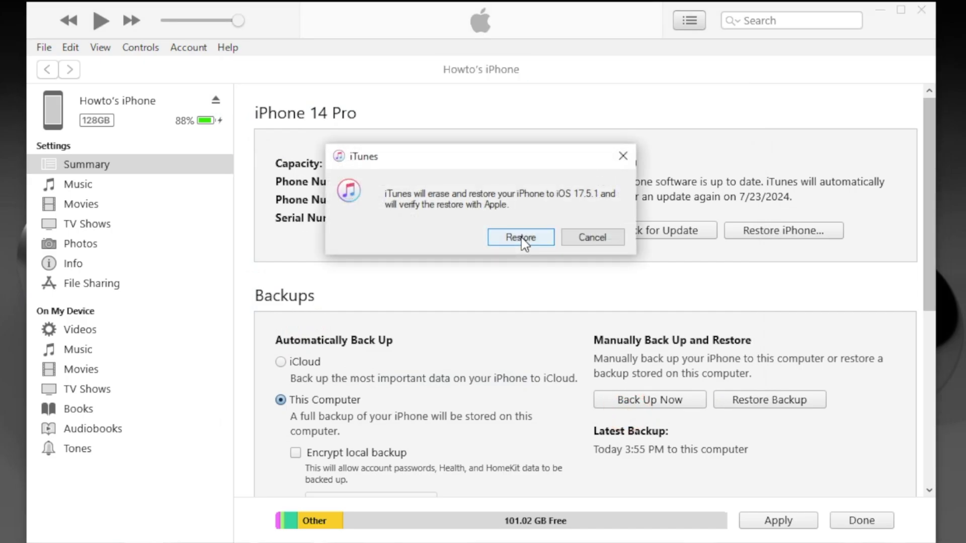
# Confirm erasing and restoring the iPhone to iOS 17.5.1, applying the changed settings and stopping the sync, and dismiss the completion message
pyautogui.click(521, 239)
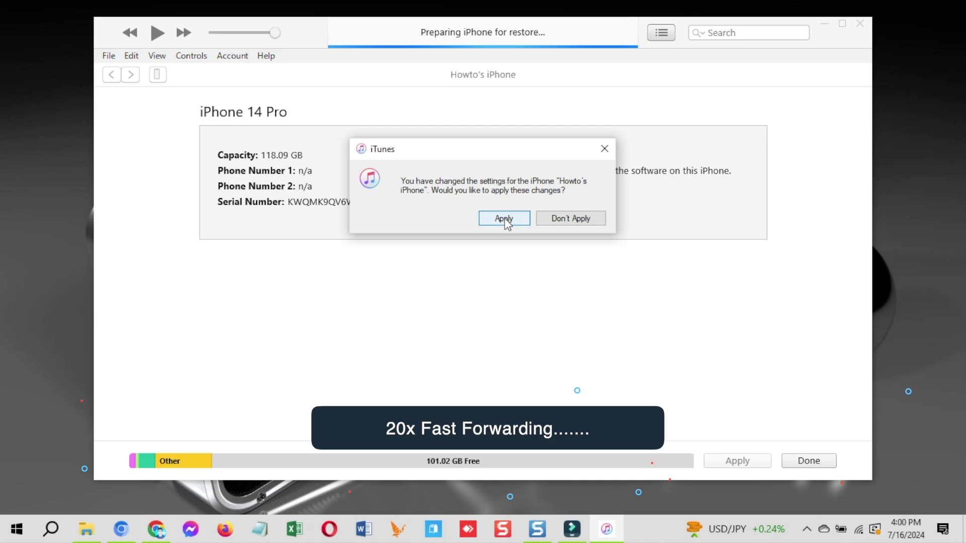
pyautogui.click(505, 219)
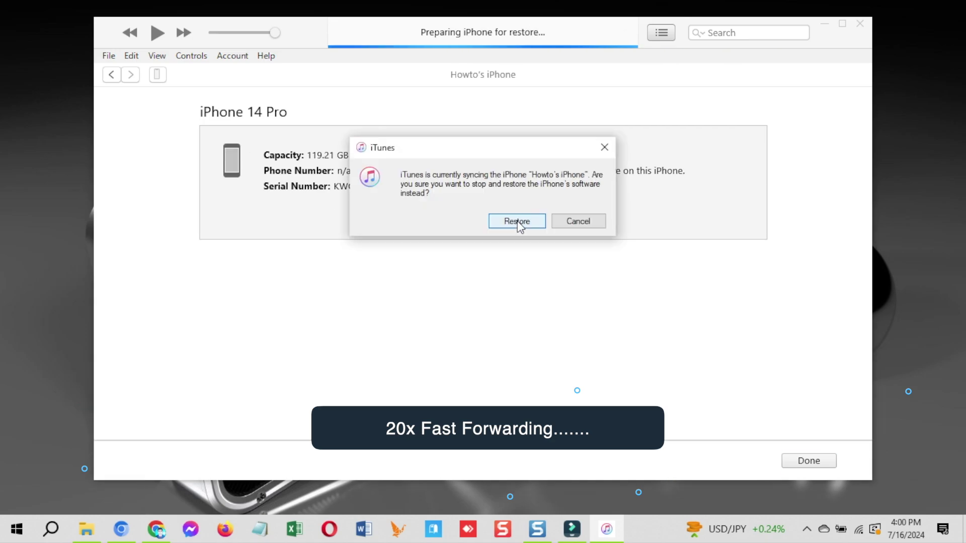
pyautogui.click(518, 222)
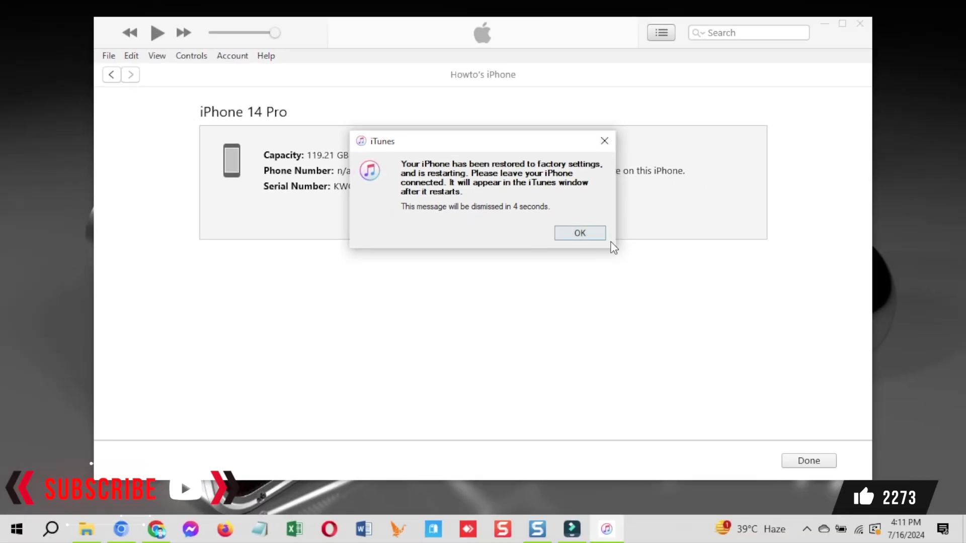
pyautogui.click(588, 233)
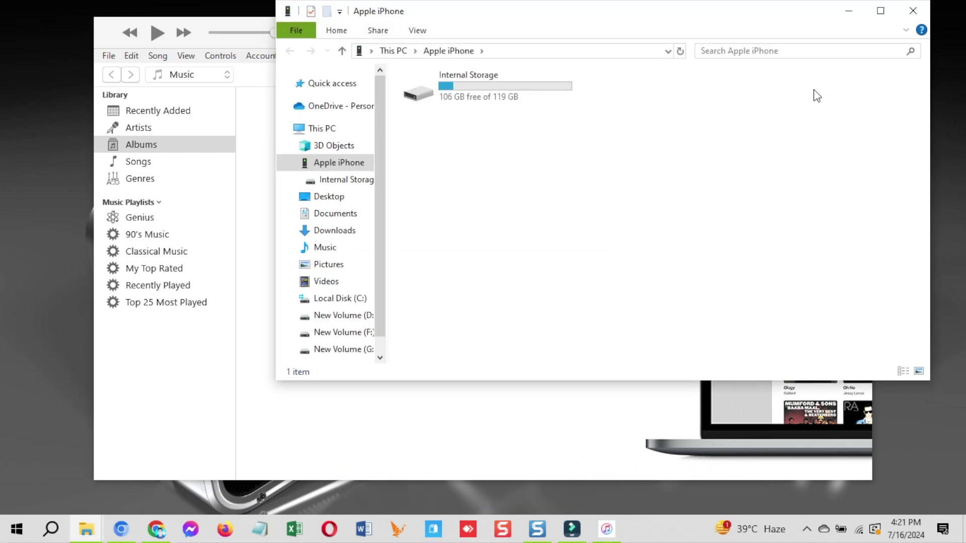
# Close the Apple iPhone file window, allow the computer to access the iPhone, and set it up as a new iPhone
pyautogui.click(913, 12)
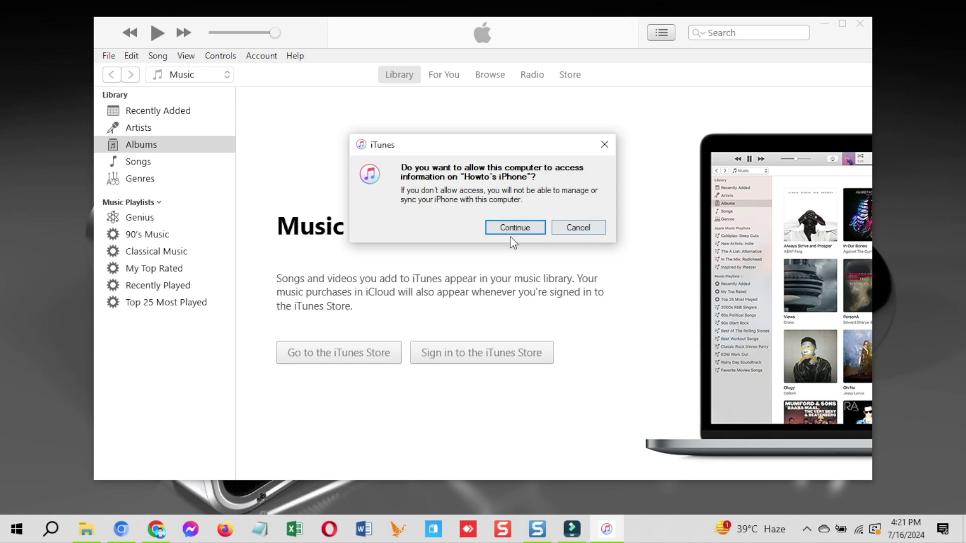
pyautogui.click(507, 223)
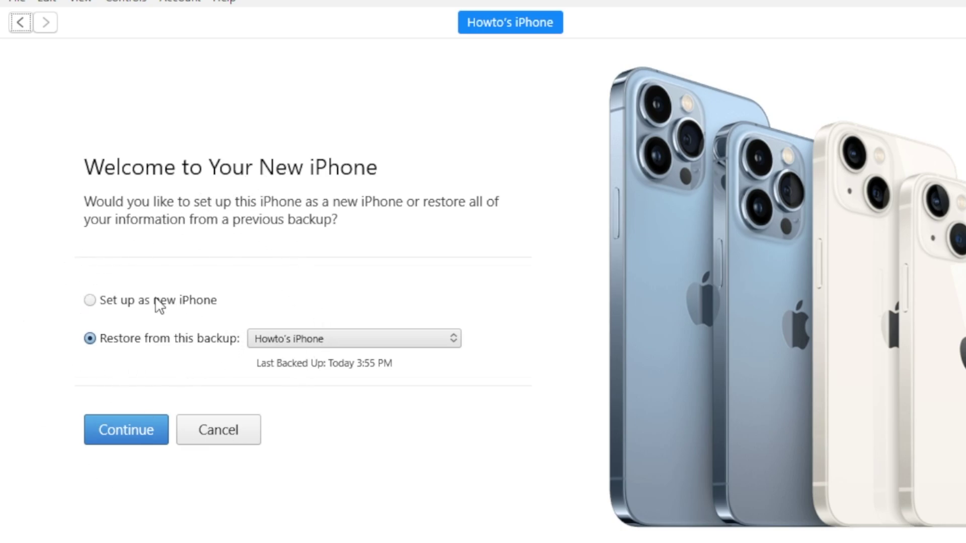
pyautogui.click(128, 301)
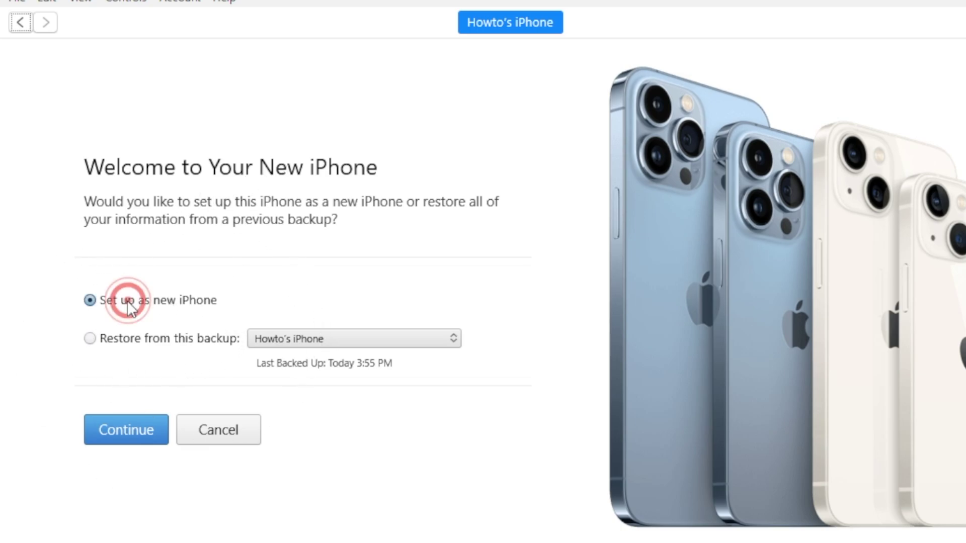
pyautogui.click(134, 425)
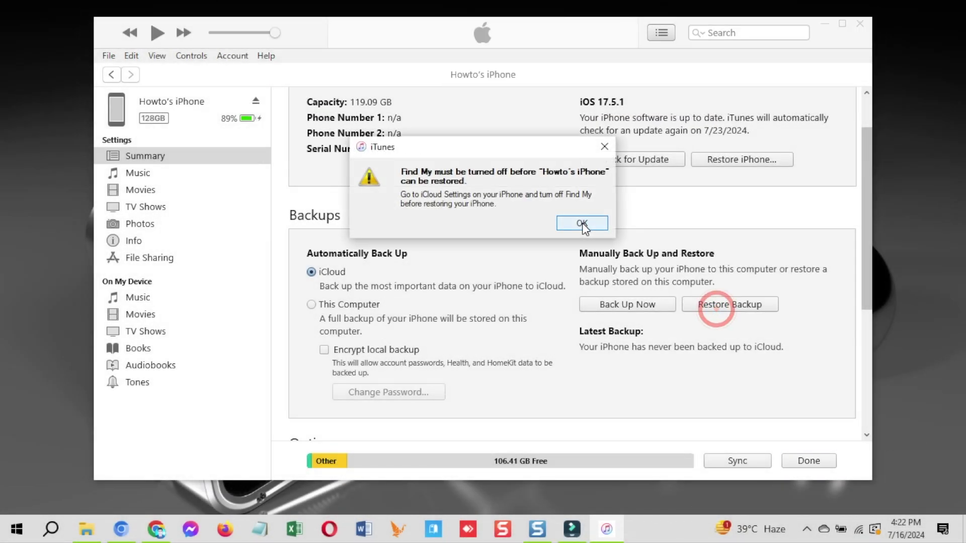
# Try to restore the iPhone from the backup labelled Jul 16, 2024 at 4:22, dismissing the messages
pyautogui.click(582, 224)
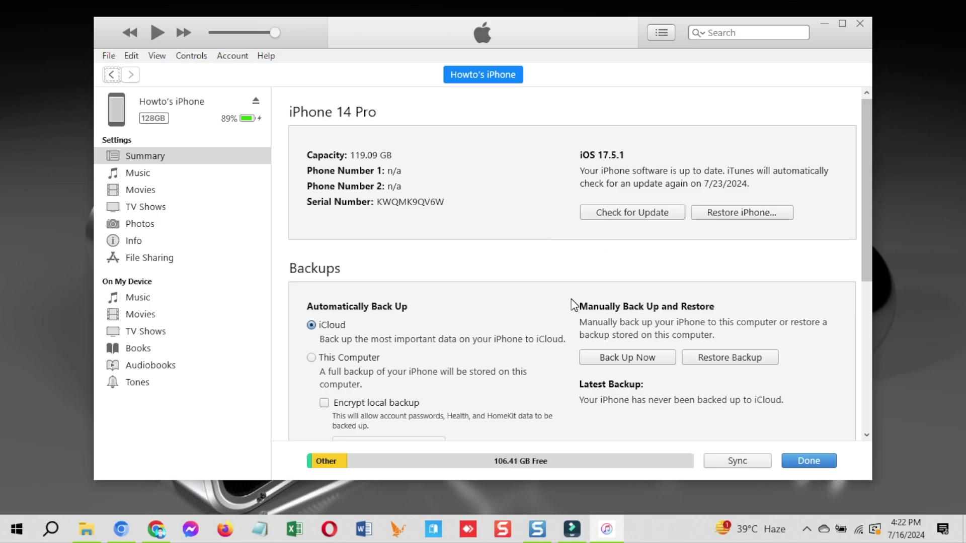
pyautogui.scroll(-2, 572, 301)
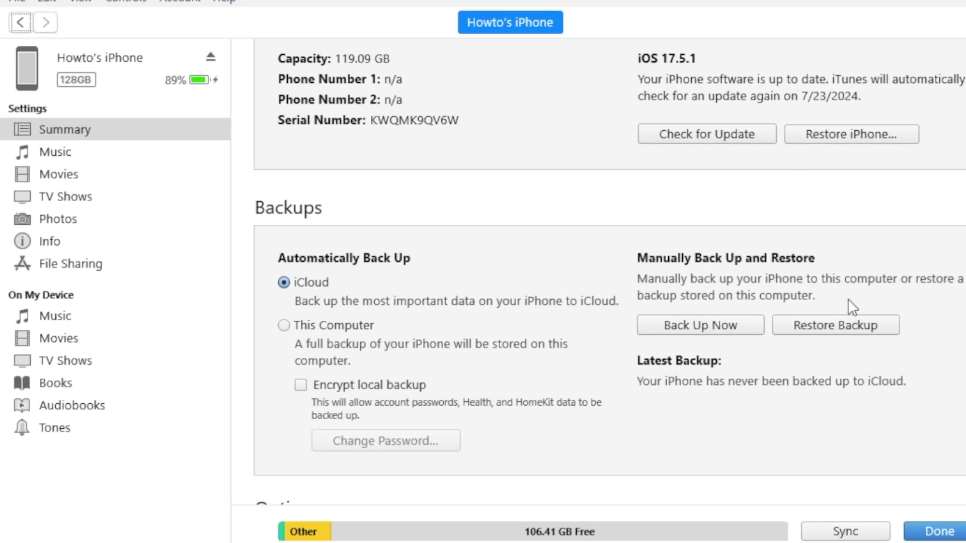
pyautogui.click(823, 327)
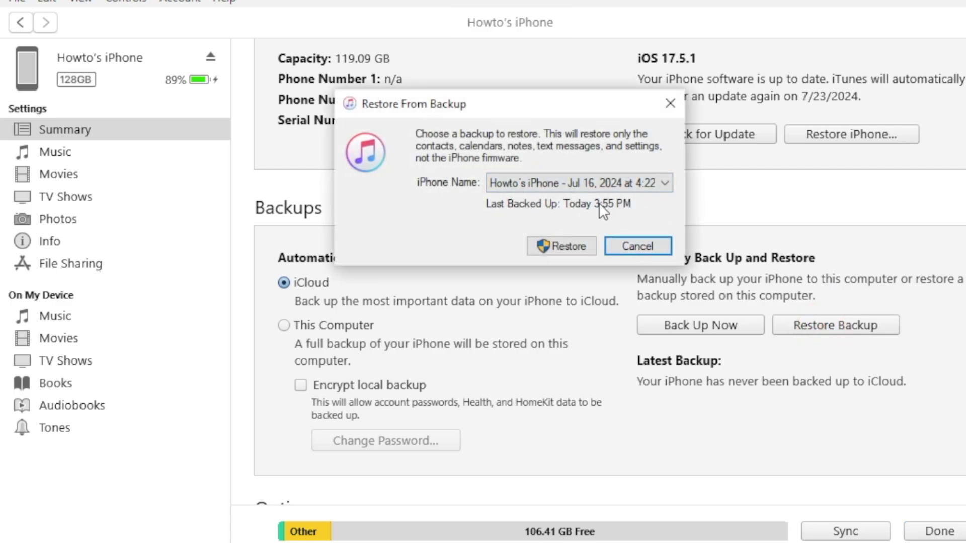
pyautogui.click(551, 242)
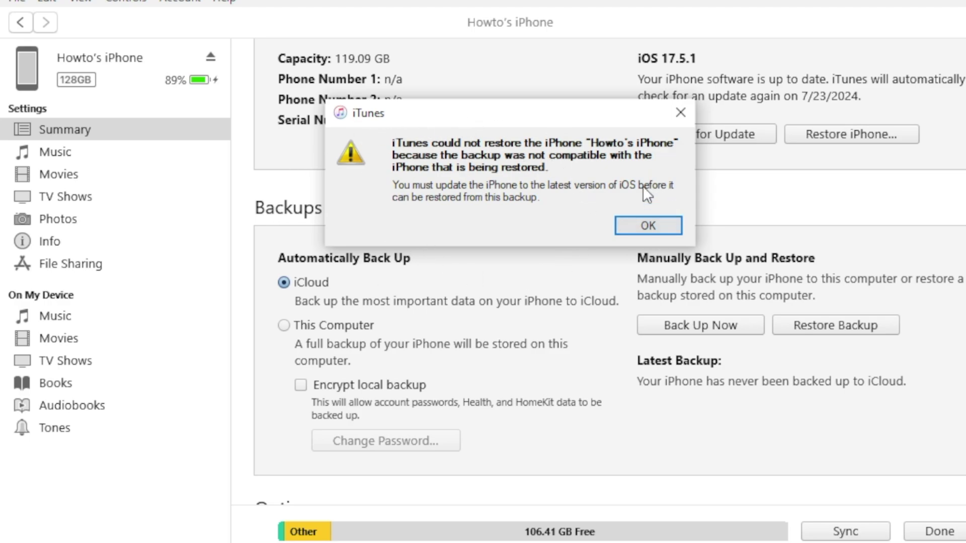
pyautogui.press('Return')
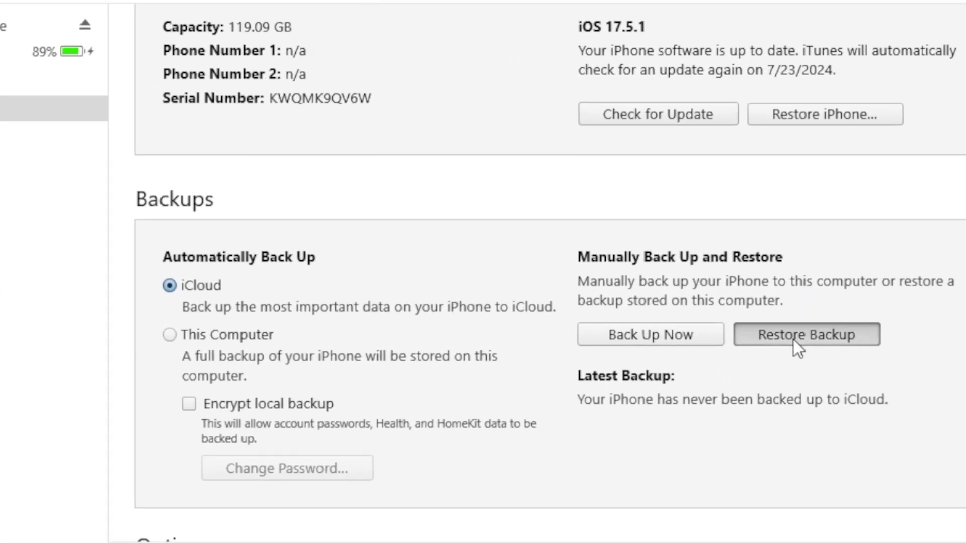
# Retry restoring the iPhone from the backup labelled Jul 16, 2024 at 4:22
pyautogui.click(793, 337)
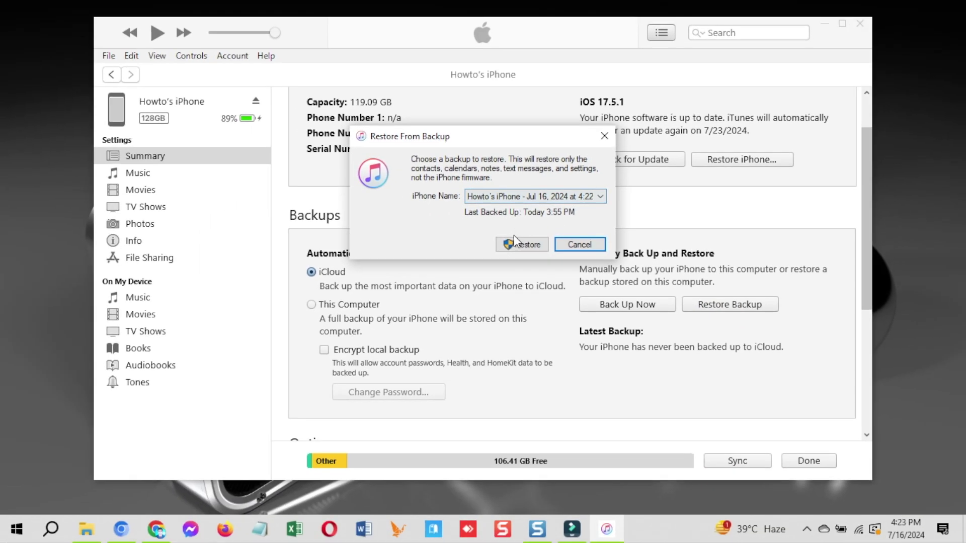
pyautogui.press('Escape')
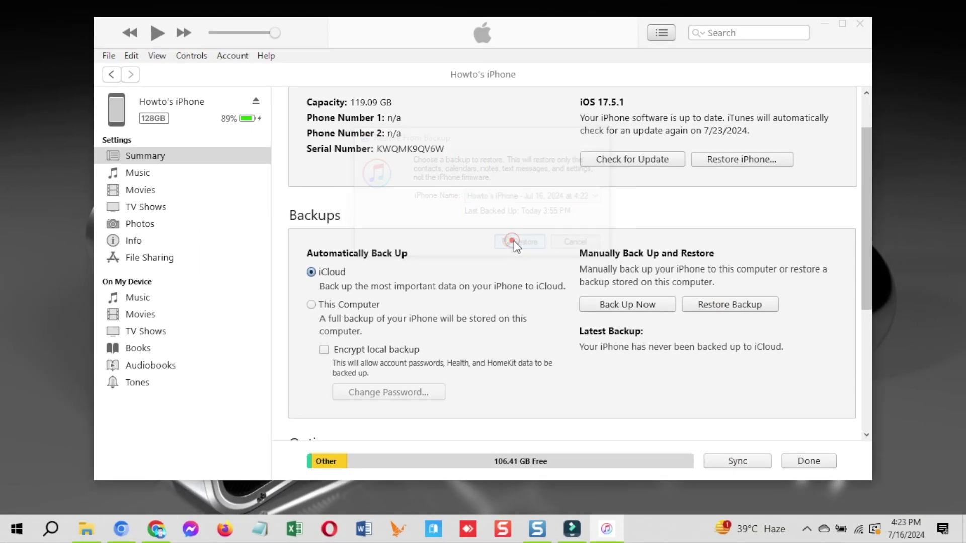
# Open the Roaming application data folder by running %AppData%
pyautogui.press('super+r')
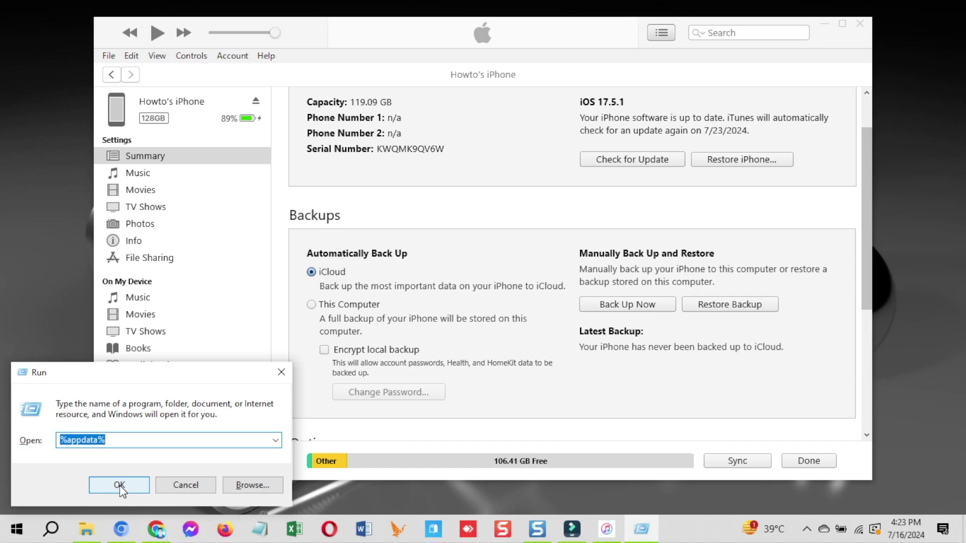
pyautogui.write('%AppD')
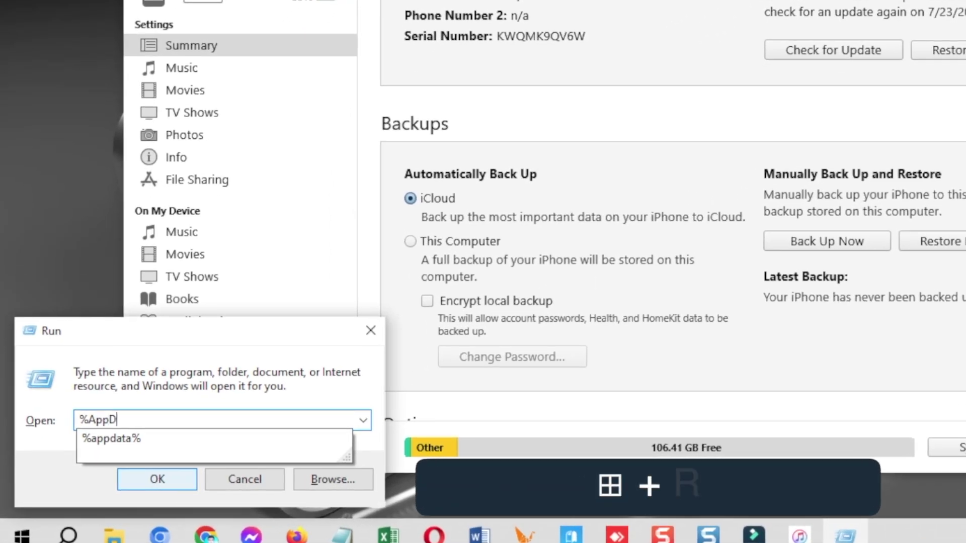
pyautogui.write('ata')
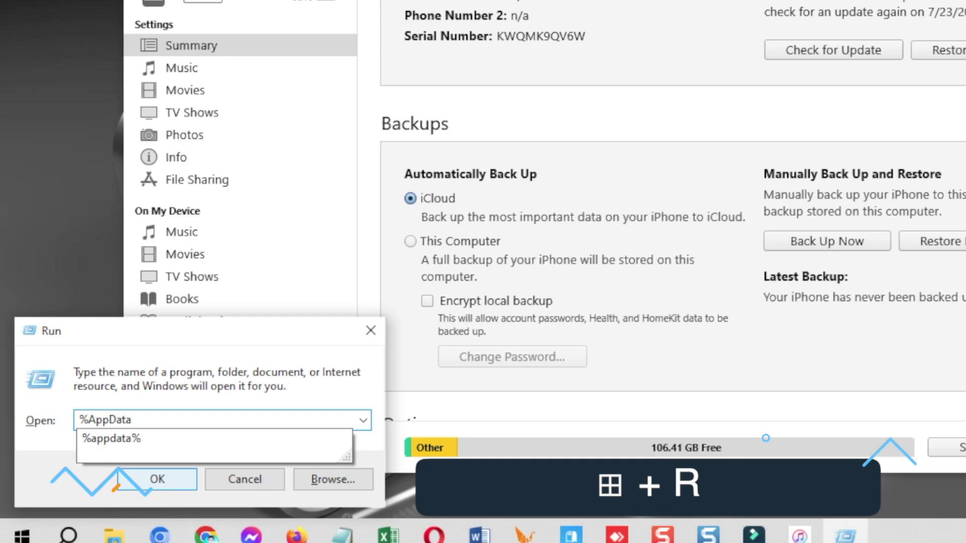
pyautogui.write('%')
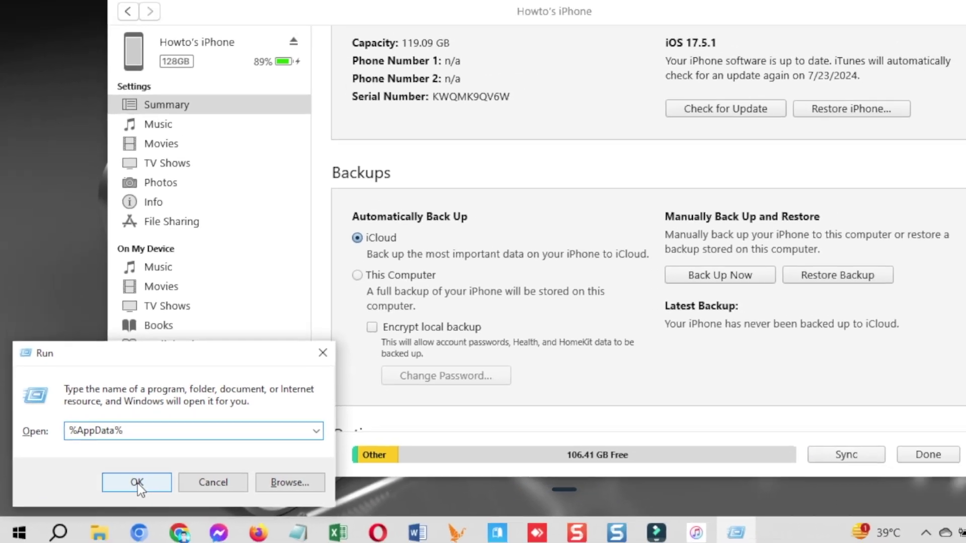
pyautogui.click(158, 479)
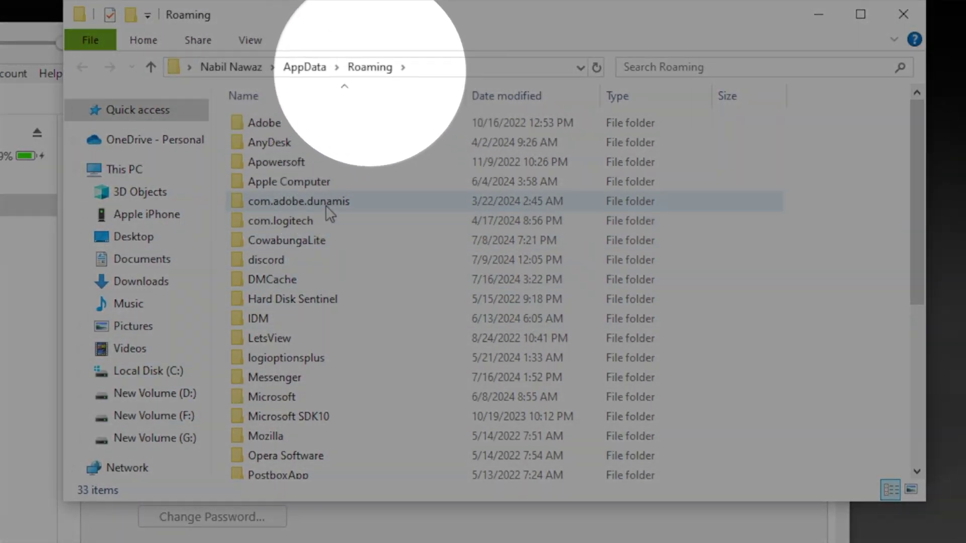
# Check the modification dates of the backups in Apple Computer > MobileSync > Backup, and close the folder window
pyautogui.scroll(-2, 325, 204)
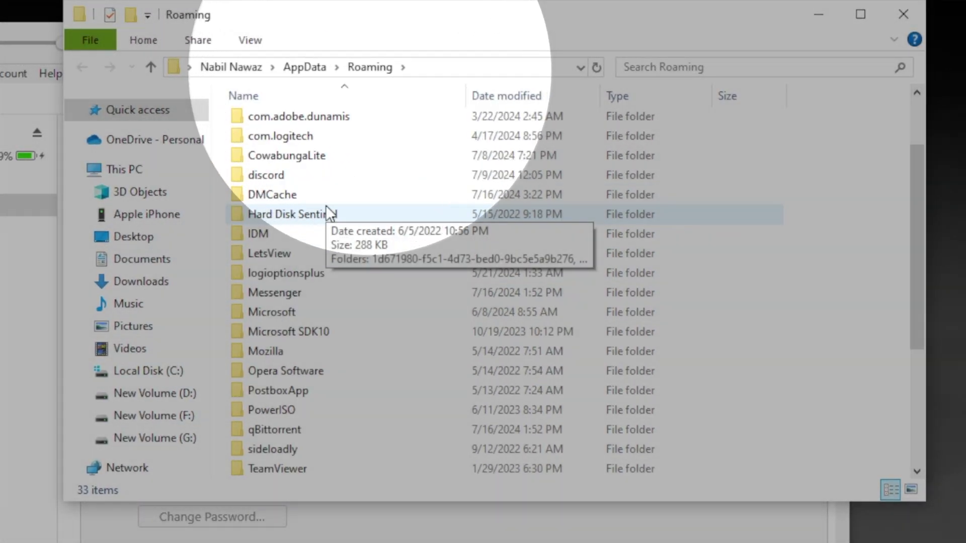
pyautogui.scroll(2, 347, 214)
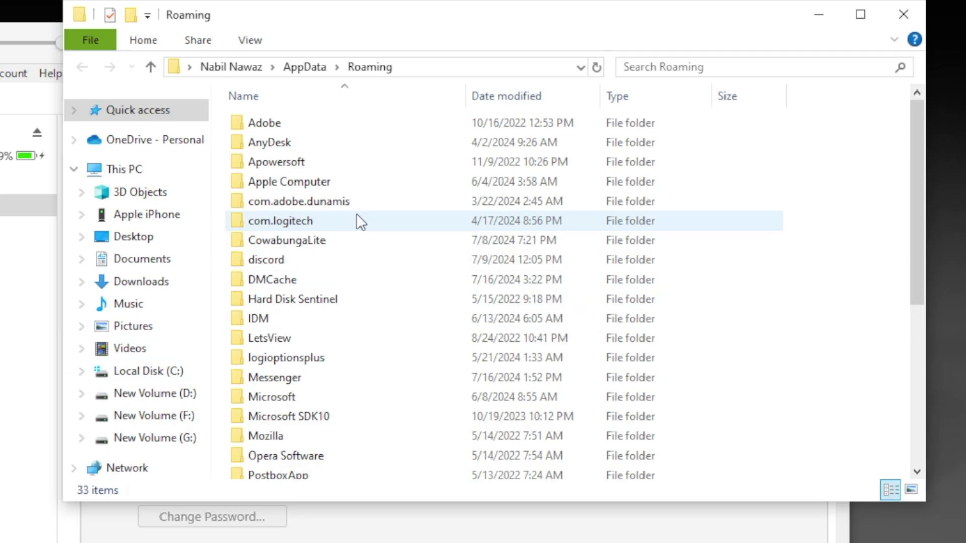
pyautogui.doubleClick(310, 181)
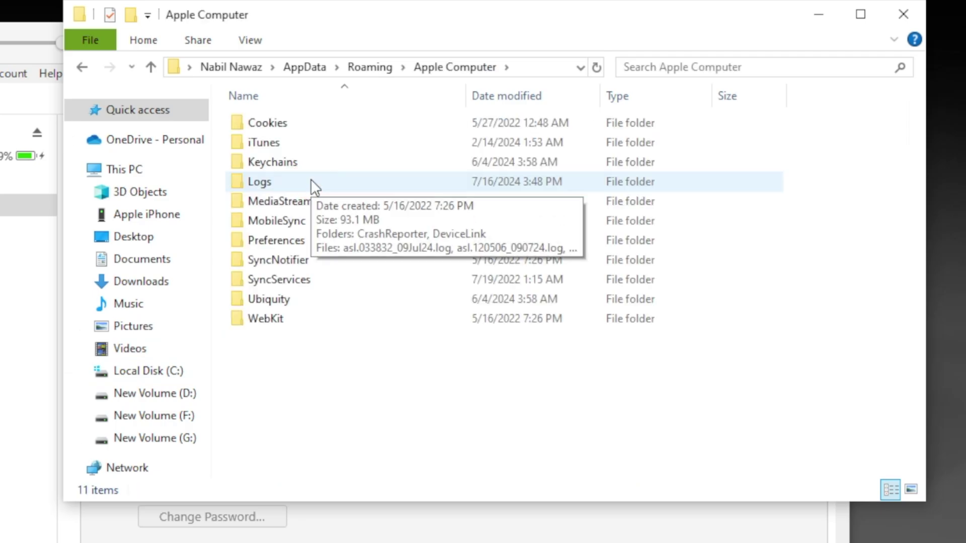
pyautogui.doubleClick(276, 221)
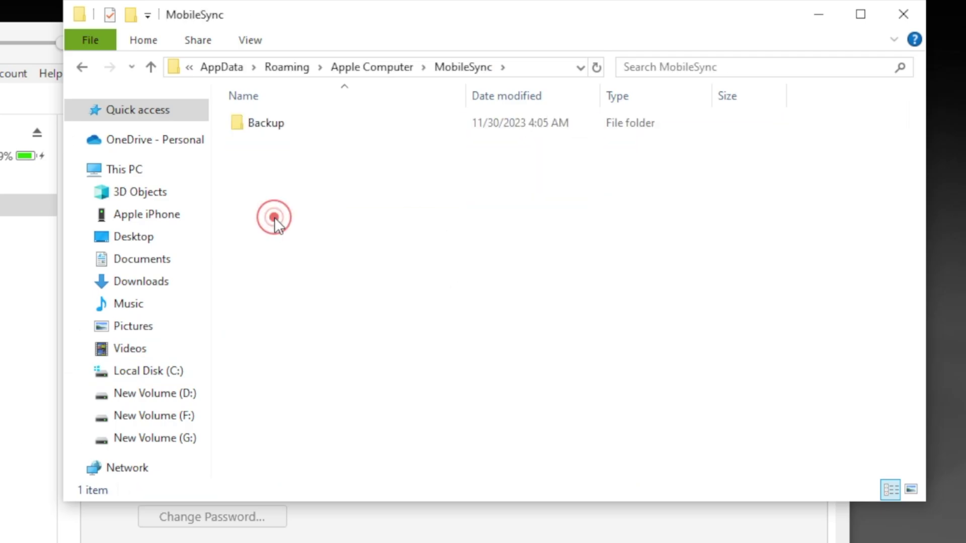
pyautogui.doubleClick(266, 123)
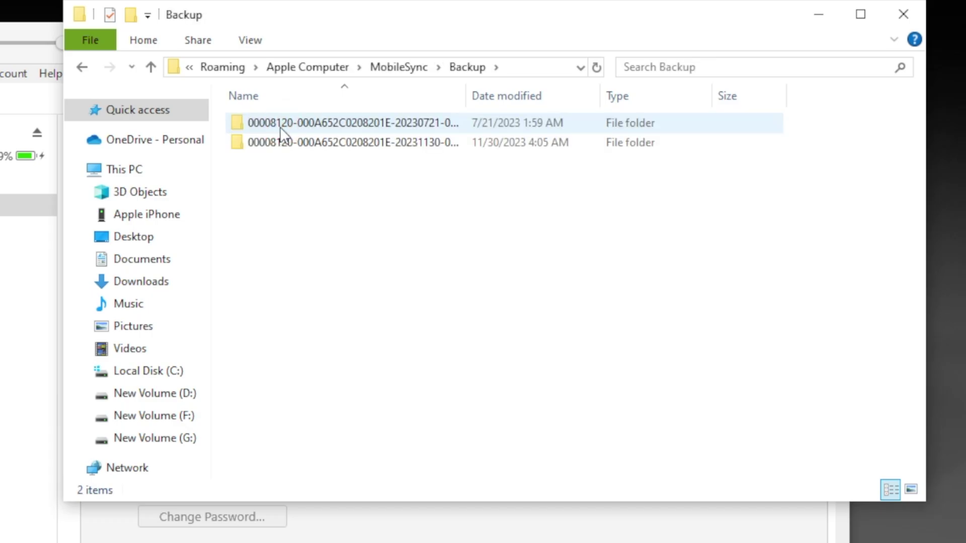
pyautogui.moveTo(280, 127)
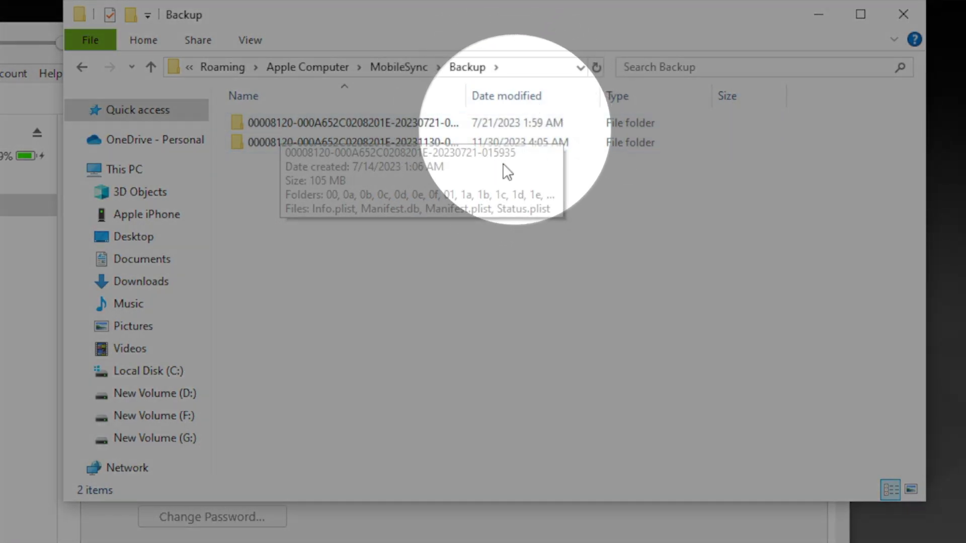
pyautogui.click(392, 278)
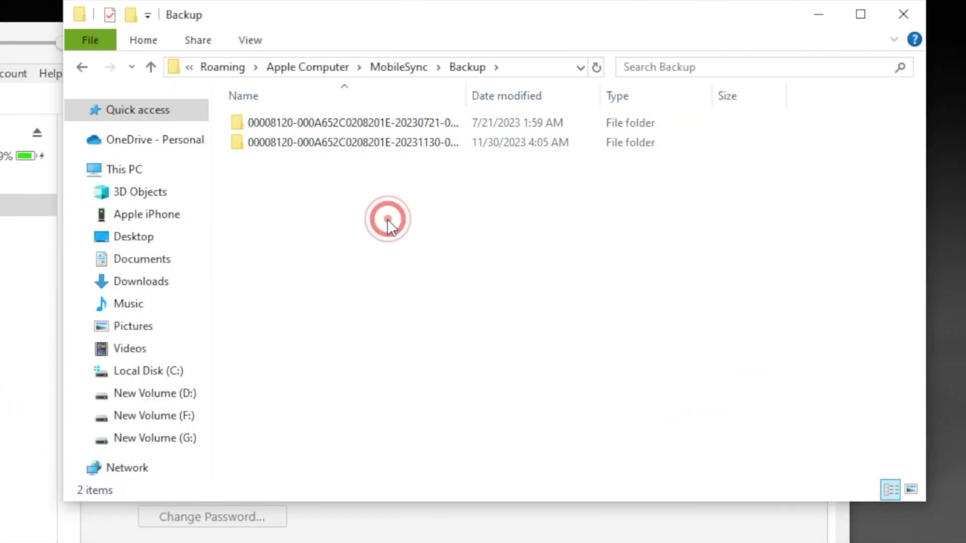
pyautogui.click(912, 11)
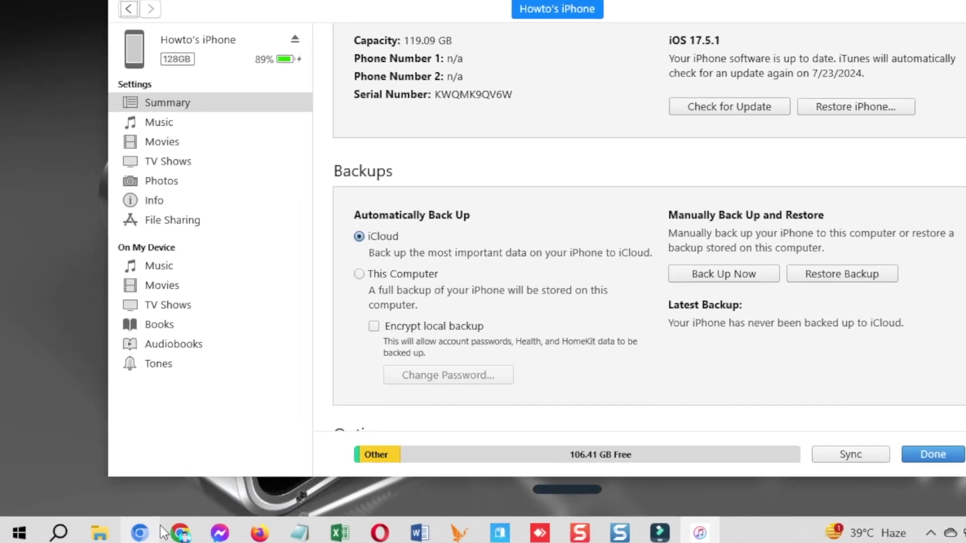
# Open the Windows user profile folder by running %userprofile%
pyautogui.click(132, 501)
pyautogui.press('super+r')
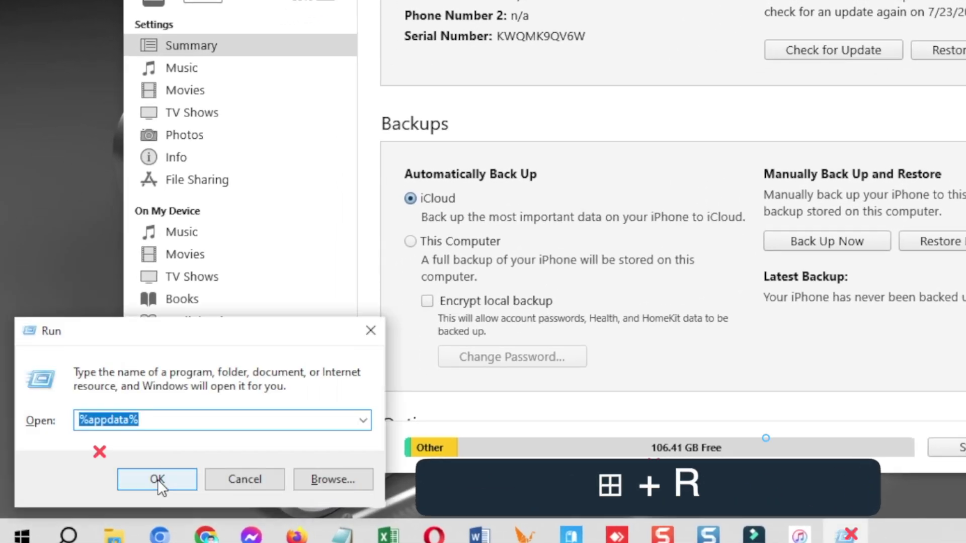
pyautogui.write('%user')
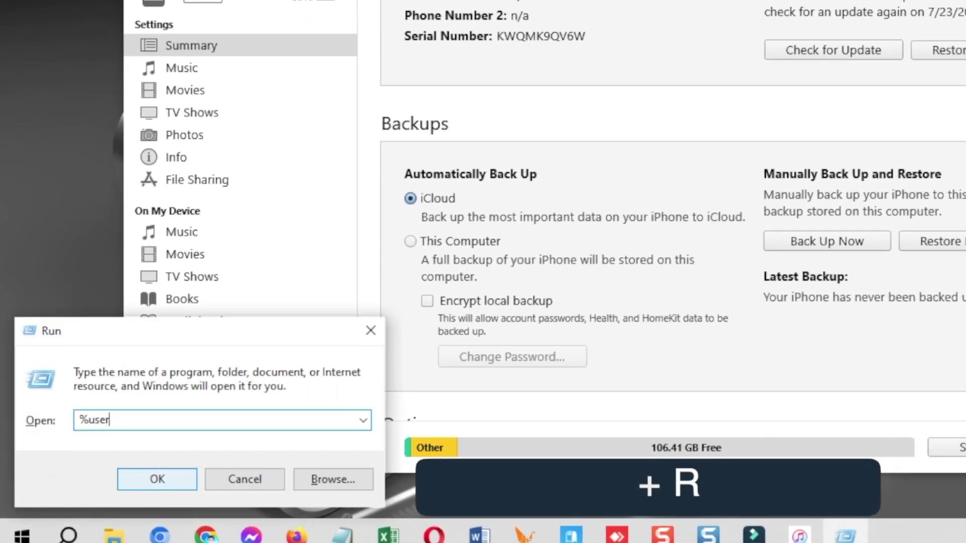
pyautogui.write('profile')
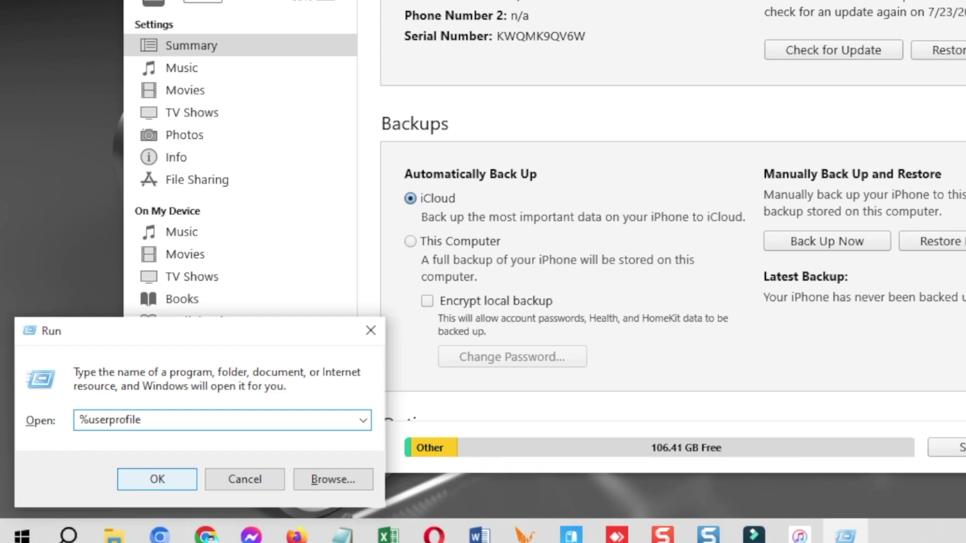
pyautogui.write('%')
pyautogui.press('Return')
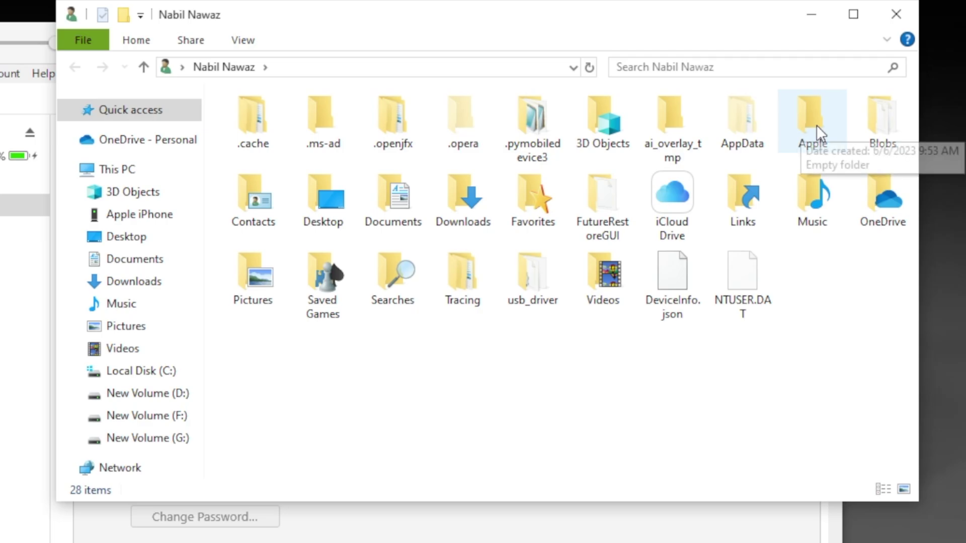
# Go to Apple > MobileSync > Backup and open the backup folder modified on 7/16/2024 at 4:22 PM
pyautogui.doubleClick(816, 124)
pyautogui.doubleClick(254, 128)
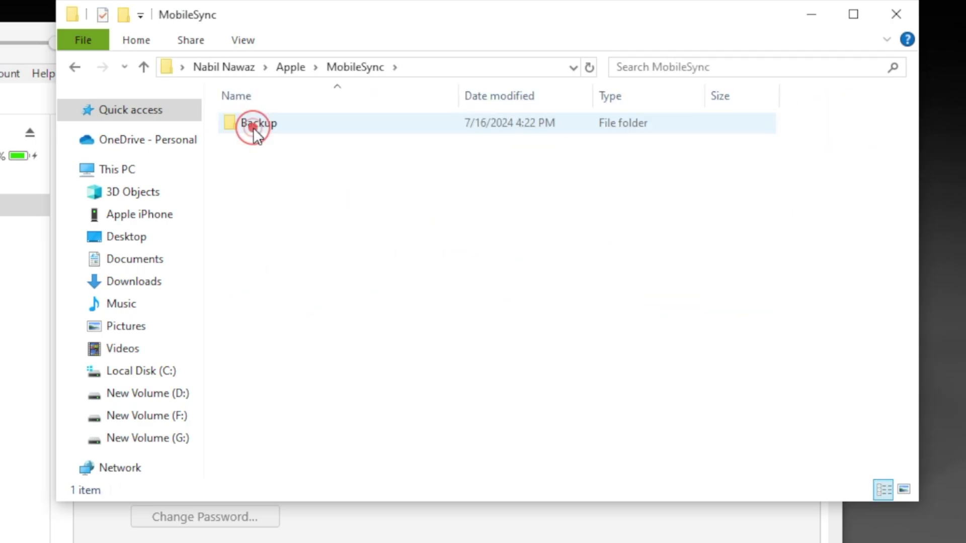
pyautogui.doubleClick(253, 128)
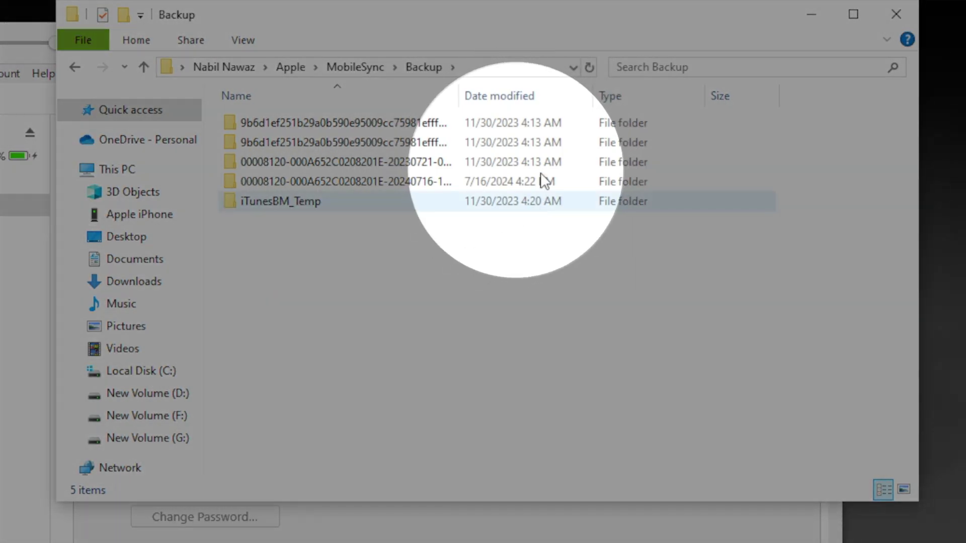
pyautogui.click(427, 176)
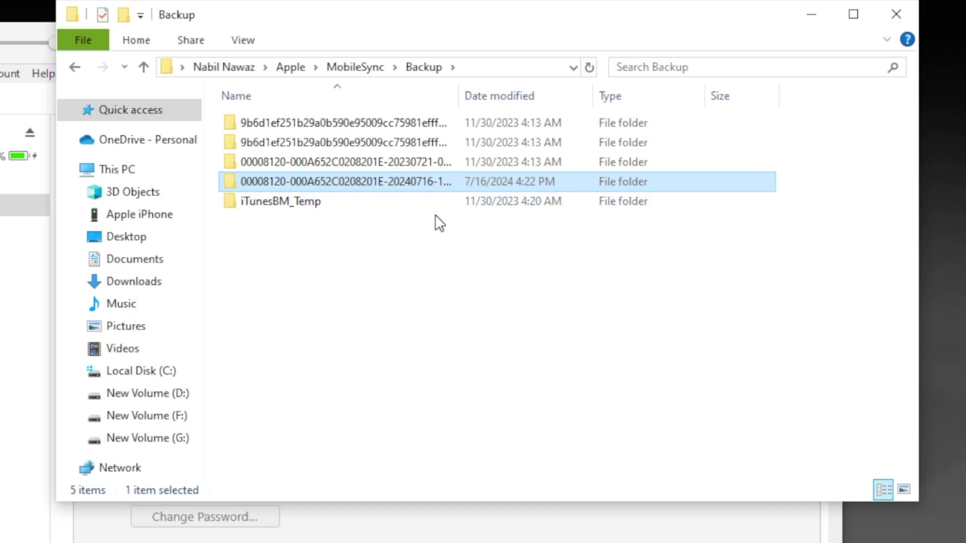
pyautogui.doubleClick(355, 183)
# Open the backup folder's Info.plist file in Notepad
pyautogui.scroll(-20, 339, 196)
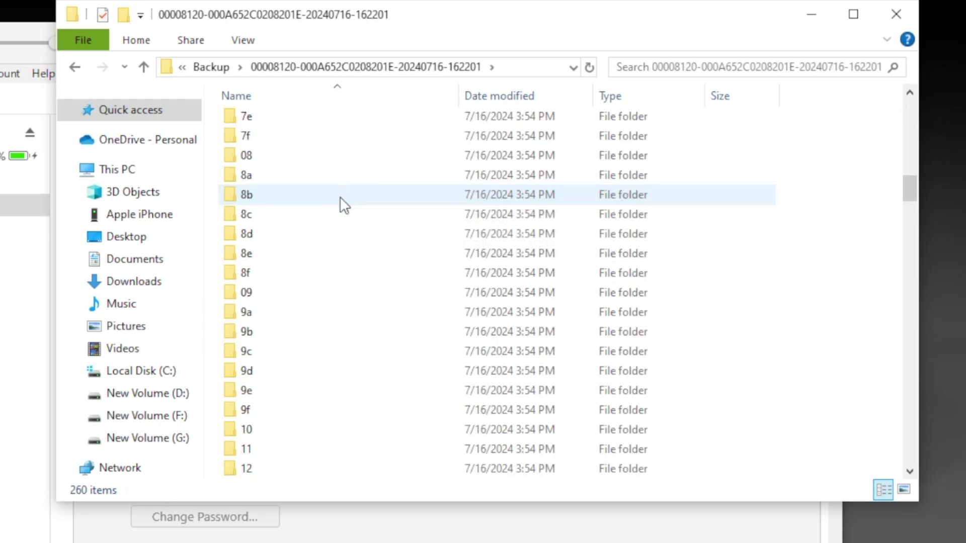
pyautogui.scroll(-20, 340, 197)
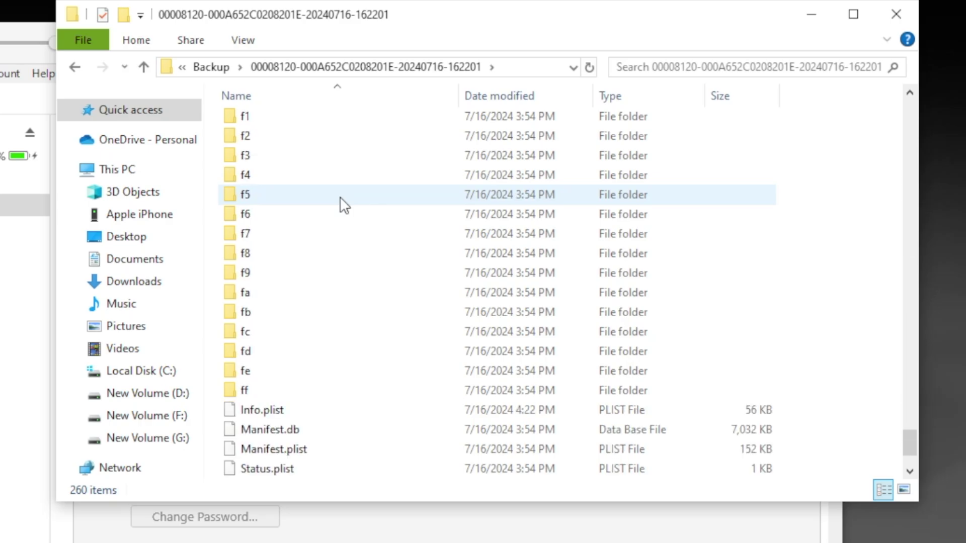
pyautogui.click(269, 410)
pyautogui.rightClick(270, 410)
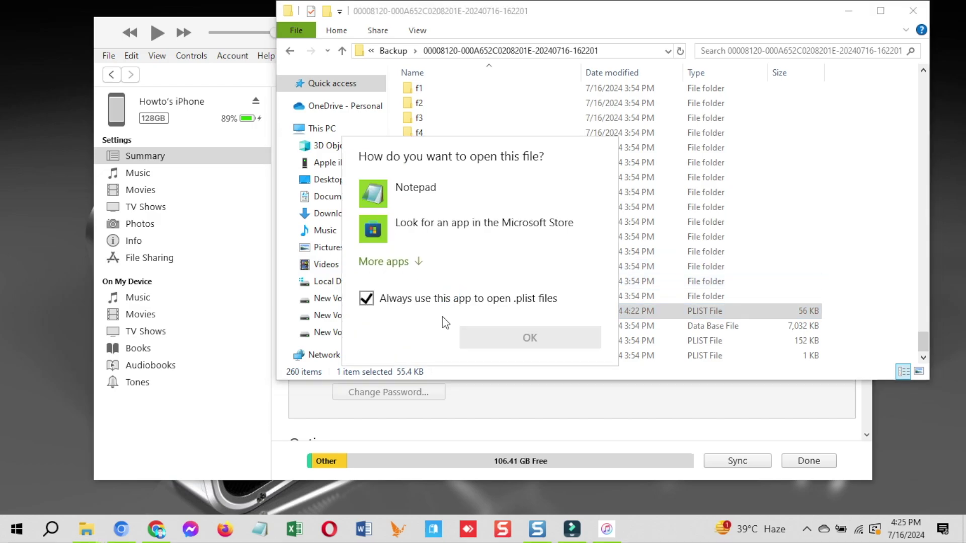
pyautogui.click(378, 179)
pyautogui.click(548, 343)
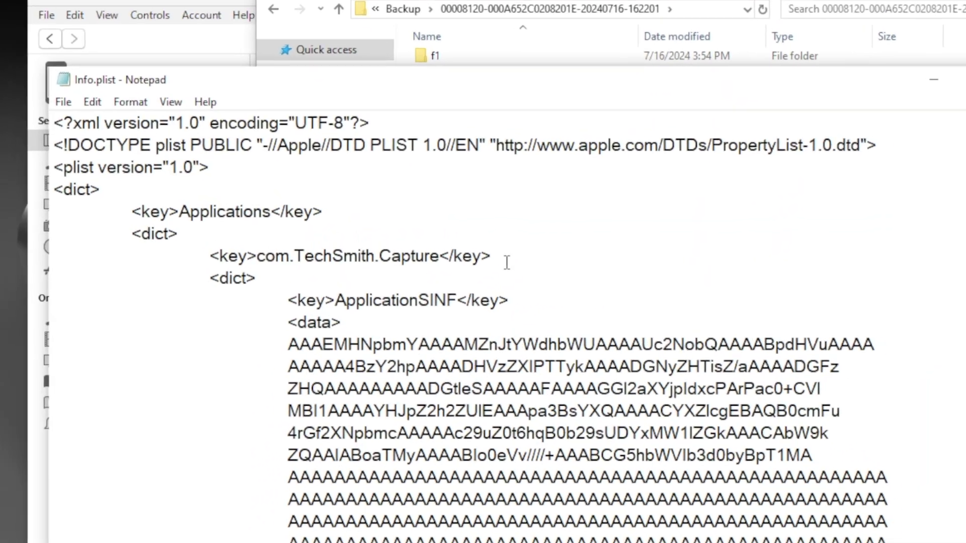
# Search Info.plist for "product" and close the search to reach the Product Version entry
pyautogui.click(537, 252)
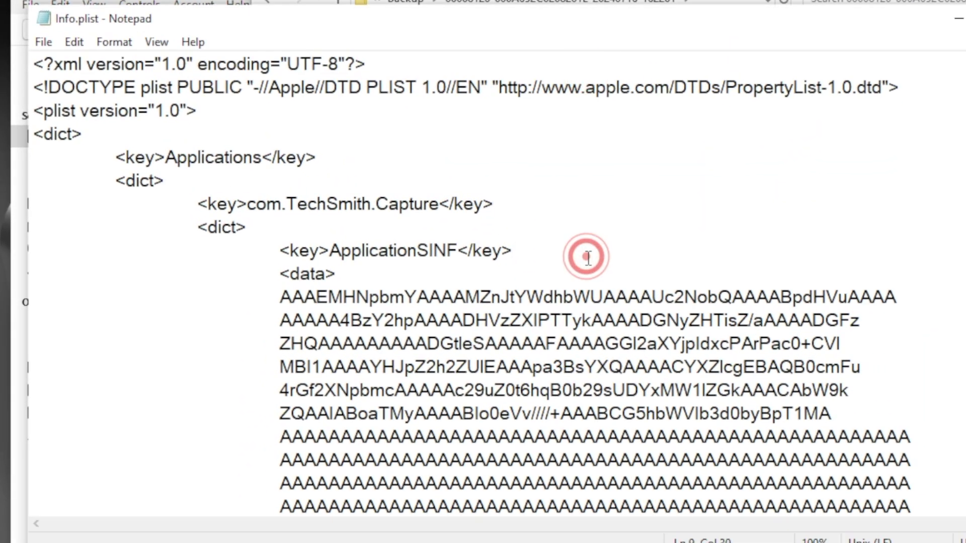
pyautogui.hotkey('ctrl', 'f')
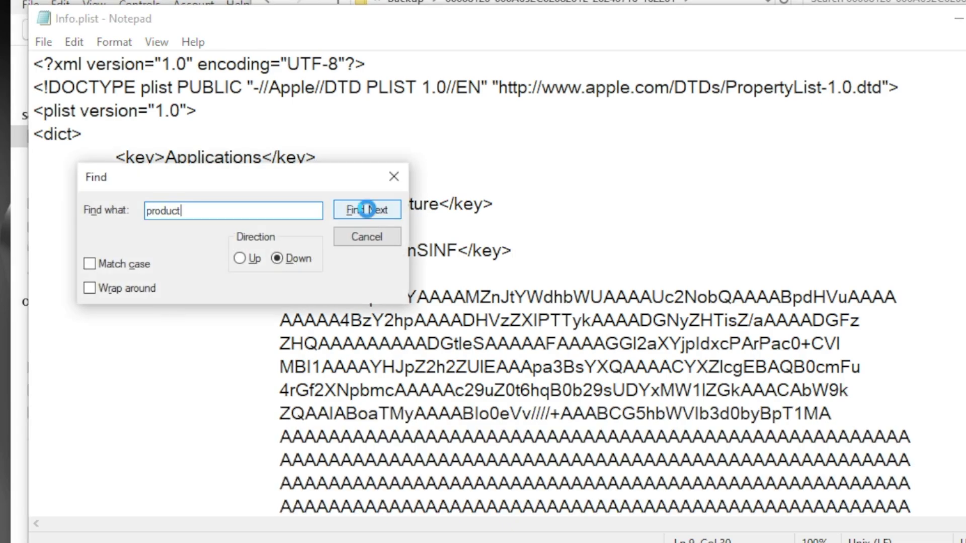
pyautogui.click(366, 210)
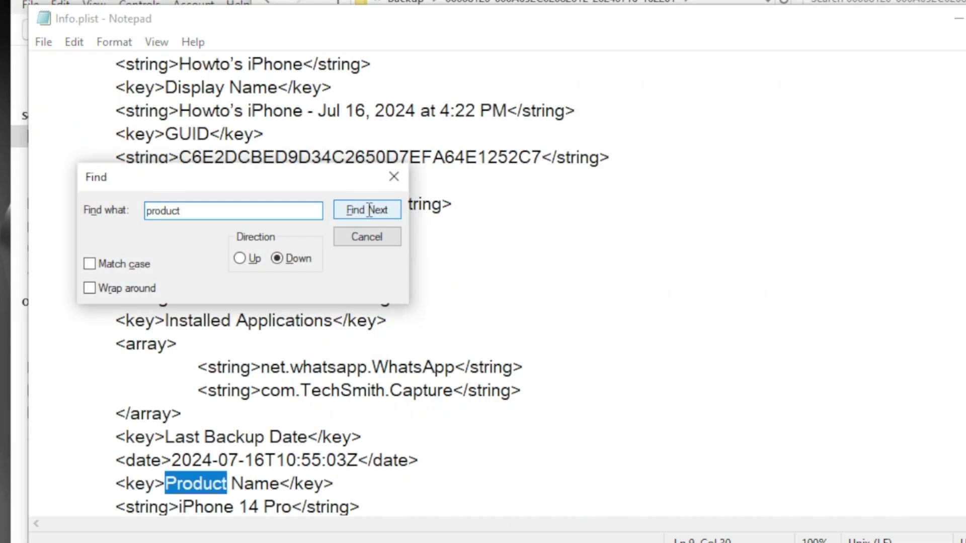
pyautogui.click(394, 176)
pyautogui.scroll(-3, 403, 181)
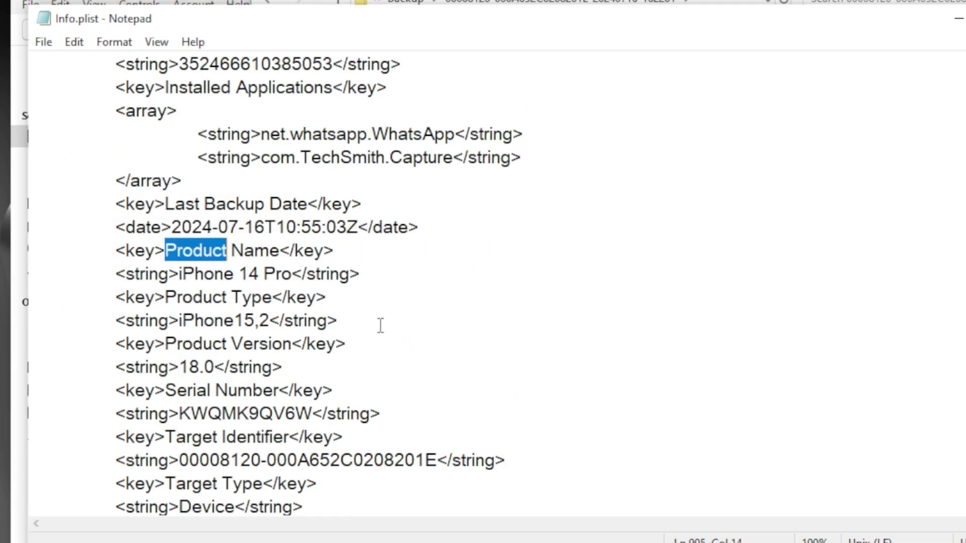
# Change the Product Version value in Info.plist to 17.0, save the file, and close it and the backup folder
pyautogui.moveTo(216, 375); pyautogui.dragTo(170, 358)
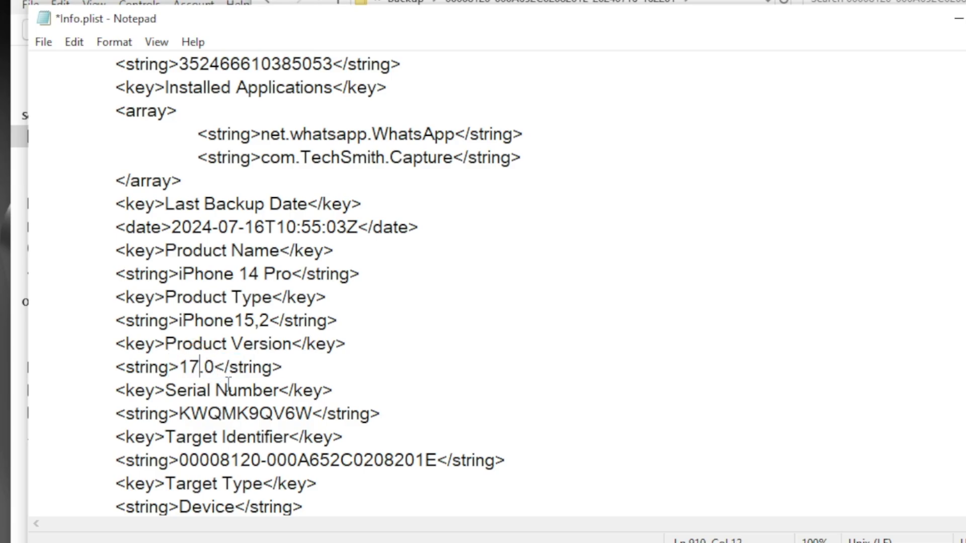
pyautogui.click(42, 44)
pyautogui.click(63, 129)
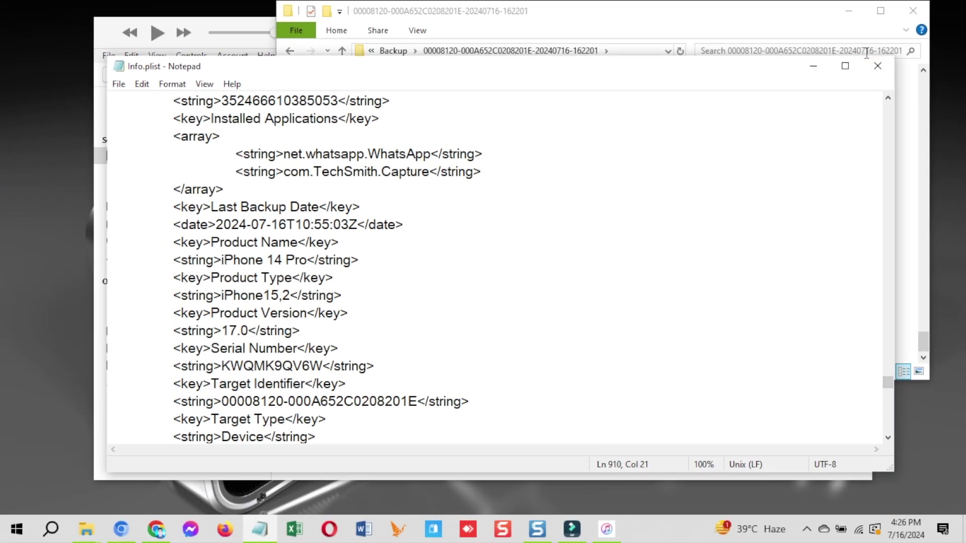
pyautogui.click(876, 63)
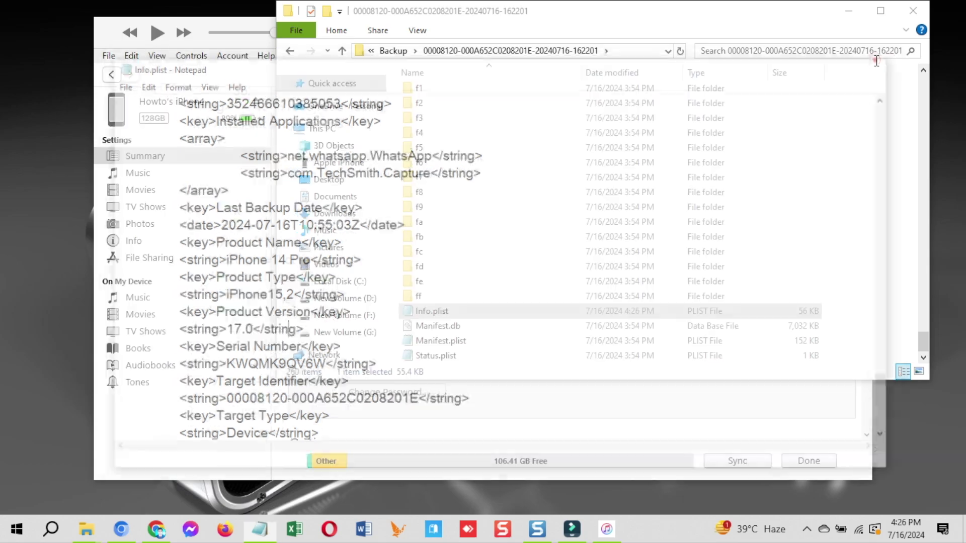
pyautogui.click(913, 12)
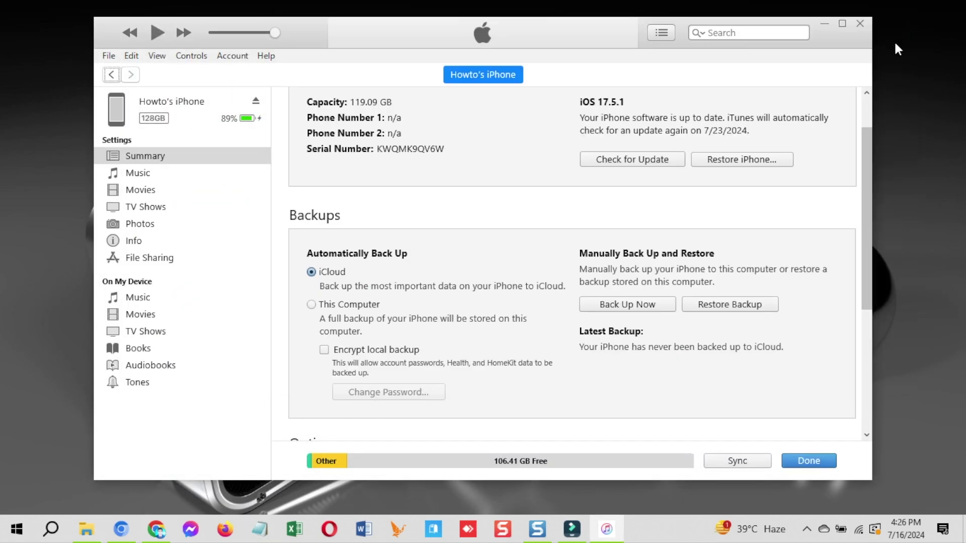
# Start restoring the iPhone from the edited backup labelled Jul 16, 2024 at 4:22 PM
pyautogui.click(680, 370)
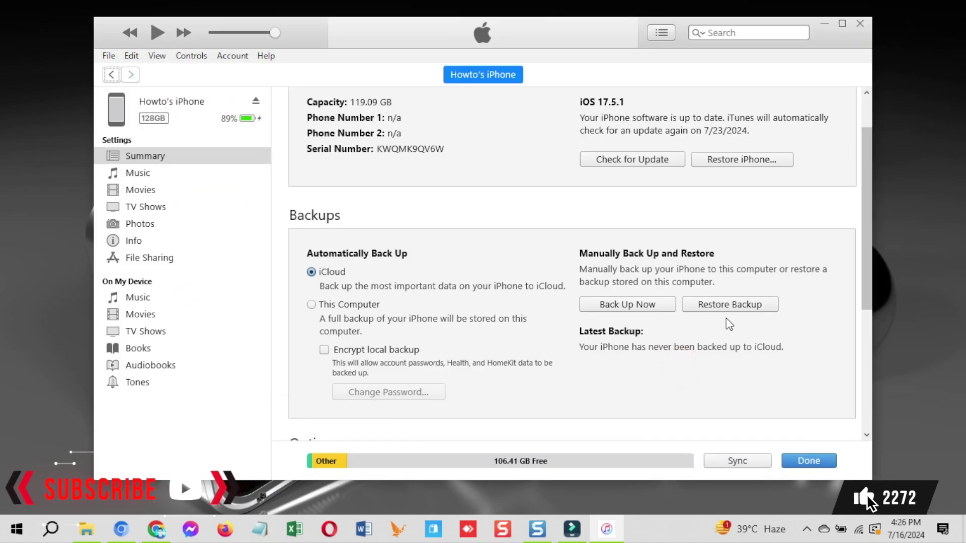
pyautogui.click(730, 305)
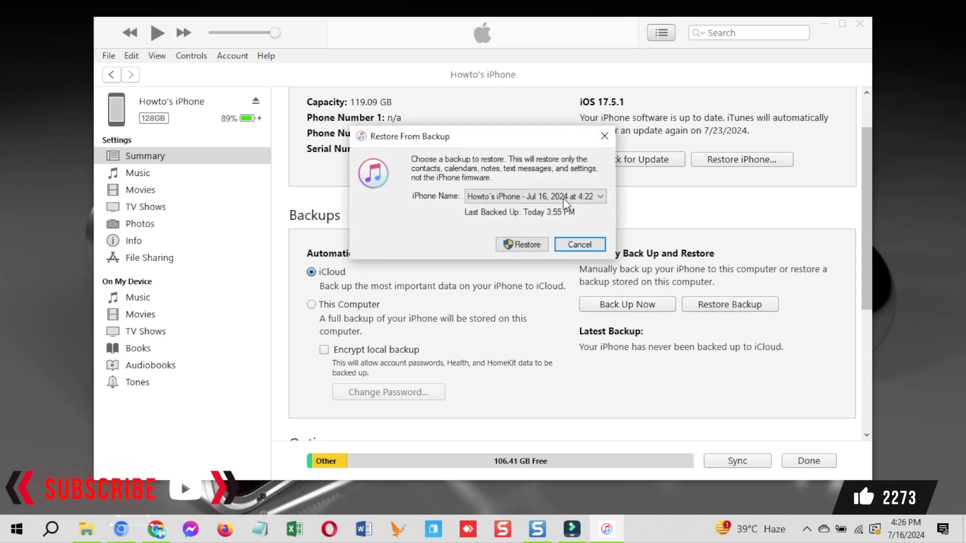
pyautogui.click(495, 196)
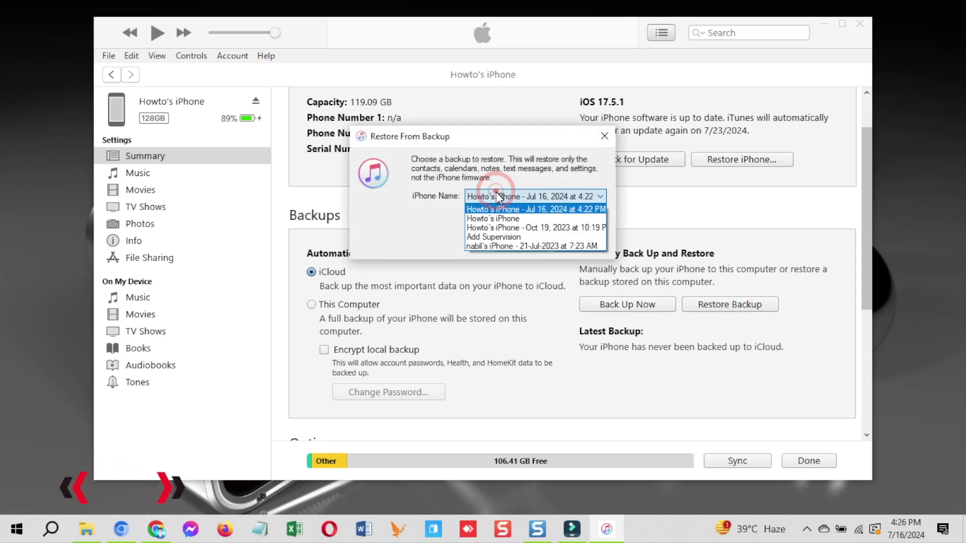
pyautogui.click(497, 196)
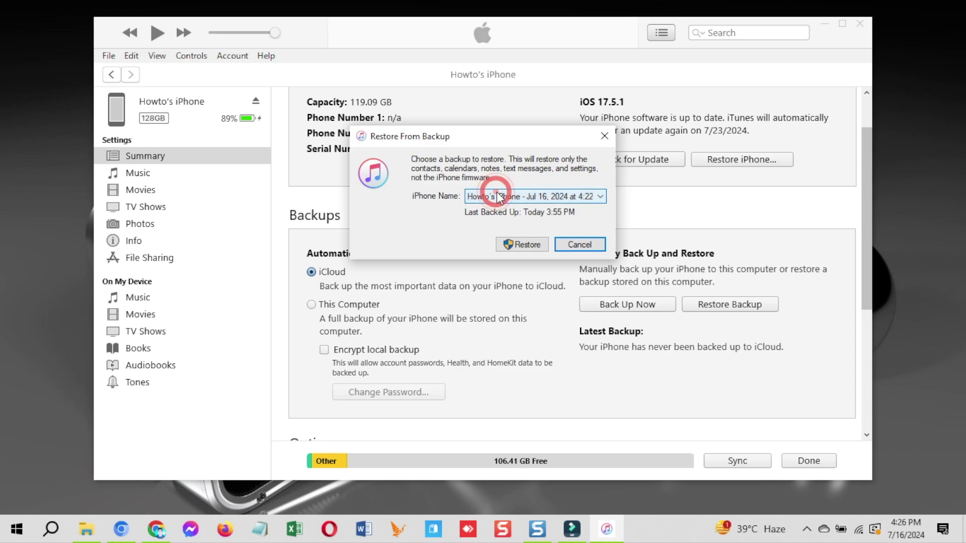
pyautogui.click(528, 247)
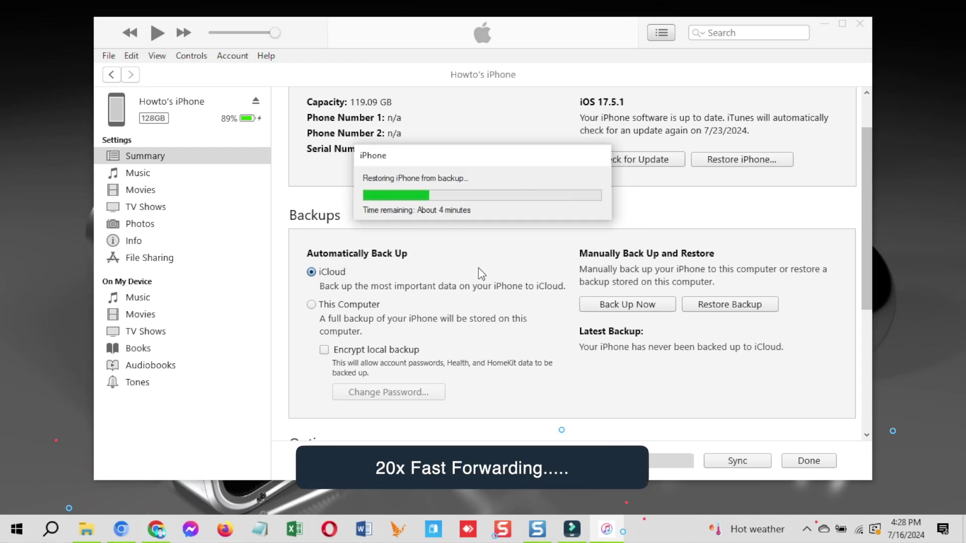